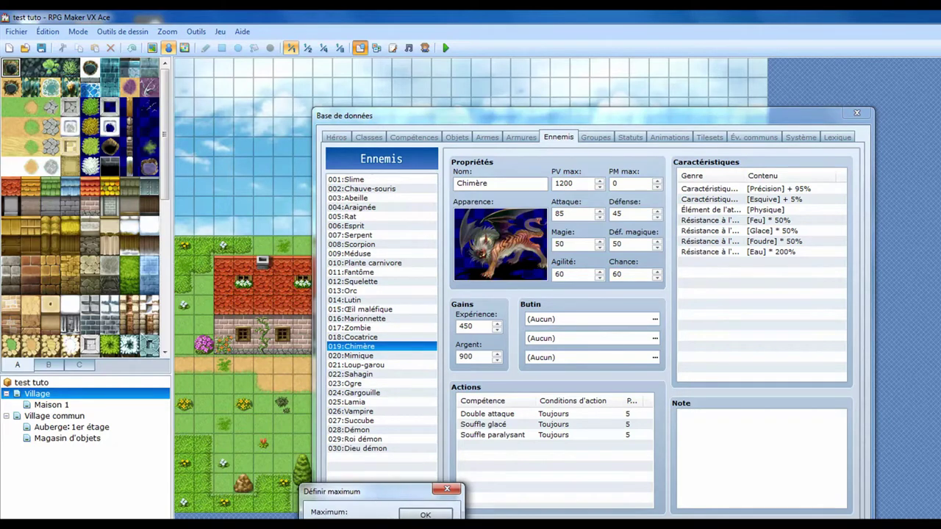
- Extend the enemy list to 31 entries and name the new enemy 031 Bandit
{"action": "left_click", "coordinate": [425, 514]}
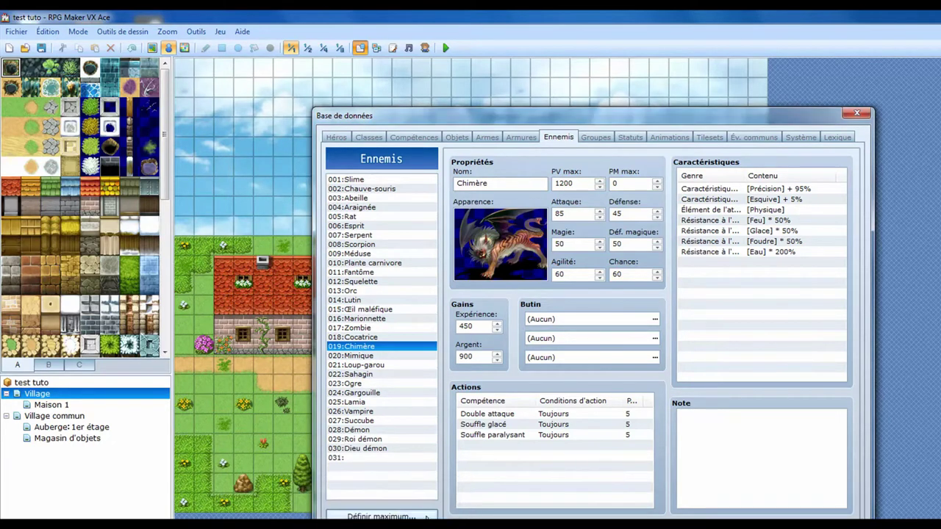
{"action": "left_click", "coordinate": [362, 459]}
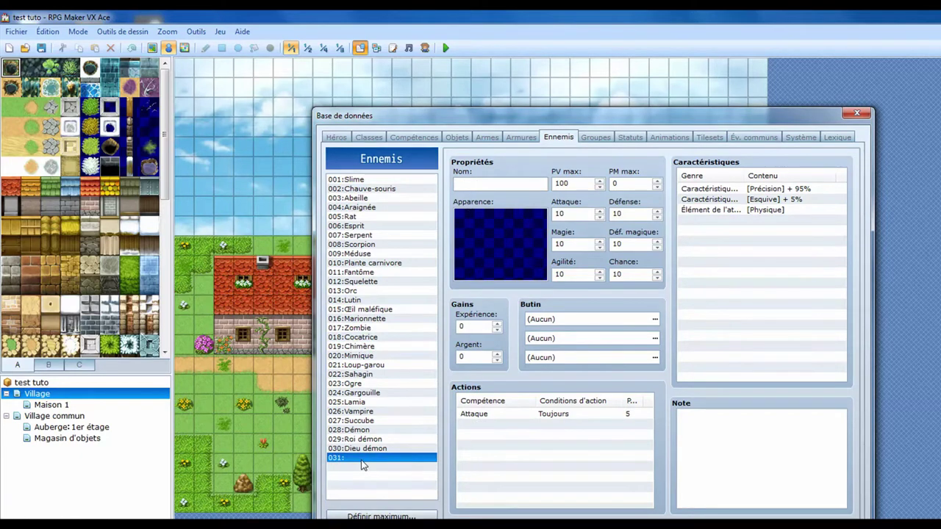
{"action": "left_click", "coordinate": [497, 182]}
{"action": "type", "text": "Bandit"}
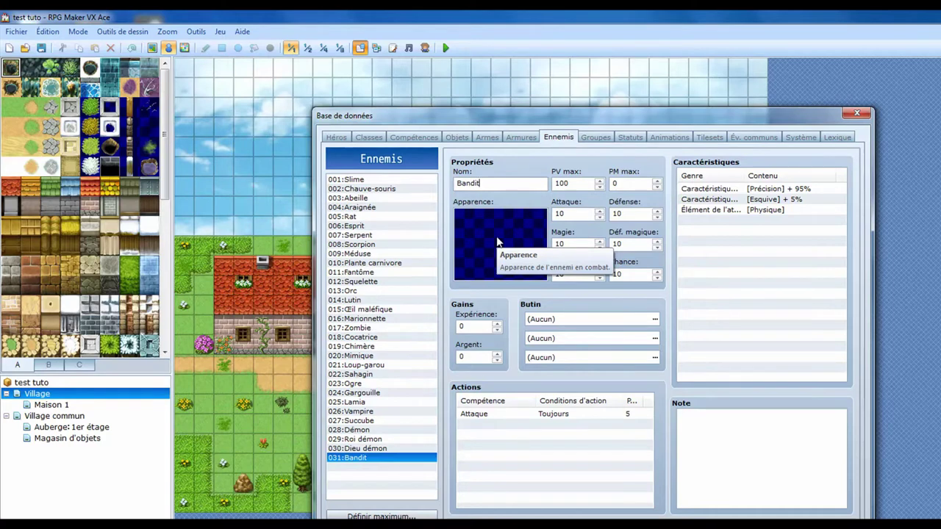
- Assign the Bandit battler graphic as the new enemy's appearance, leaving its hue at the minimum
{"action": "double_click", "coordinate": [497, 241]}
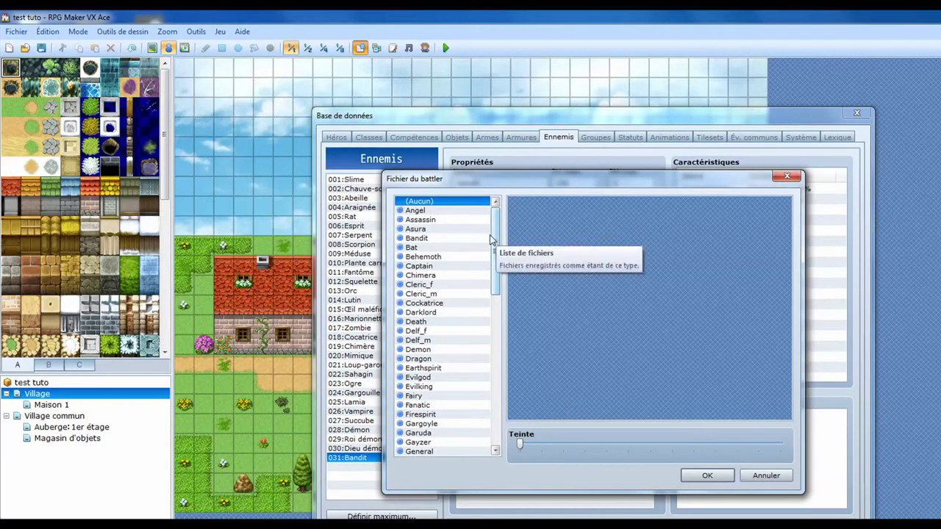
{"action": "left_click", "coordinate": [428, 211]}
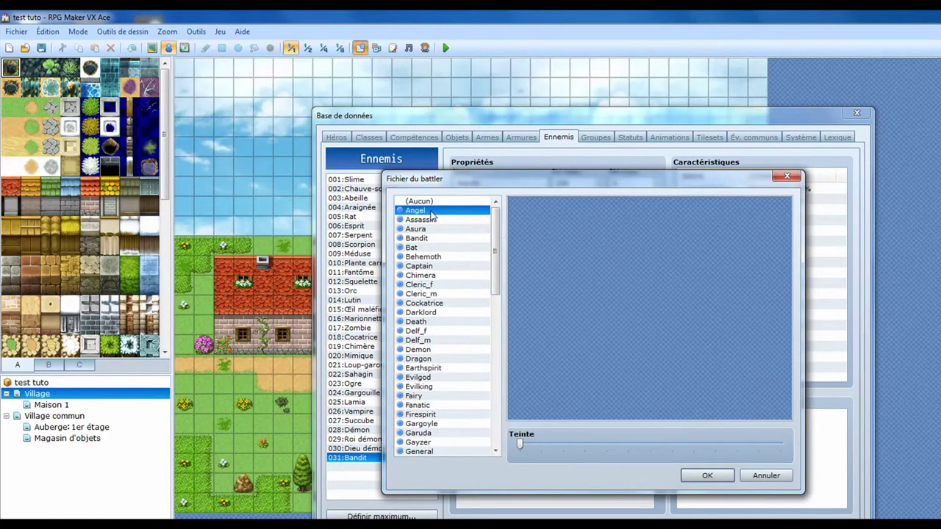
{"action": "left_click", "coordinate": [425, 219]}
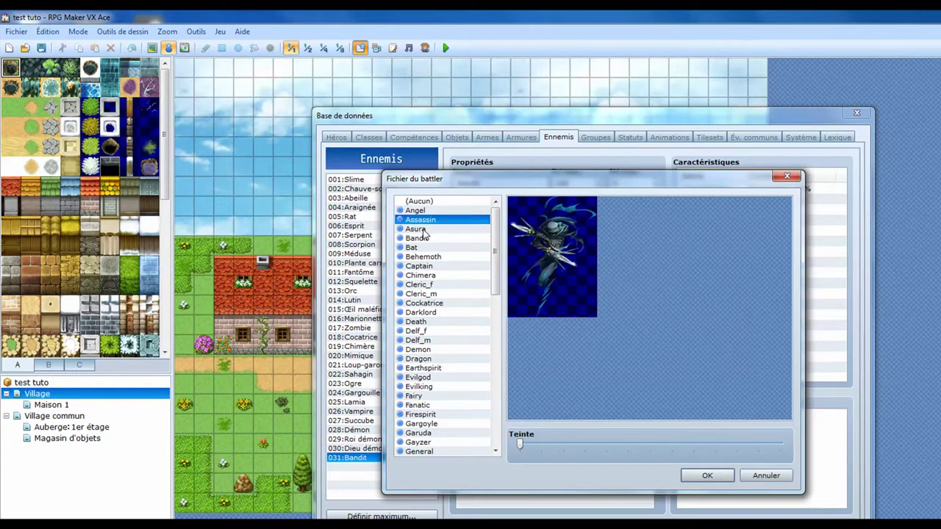
{"action": "left_click", "coordinate": [423, 229]}
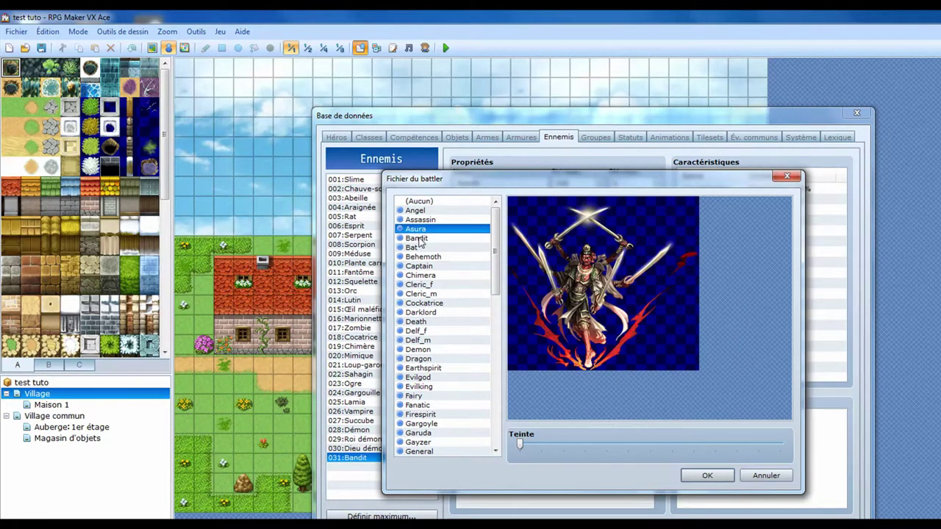
{"action": "left_click", "coordinate": [418, 239]}
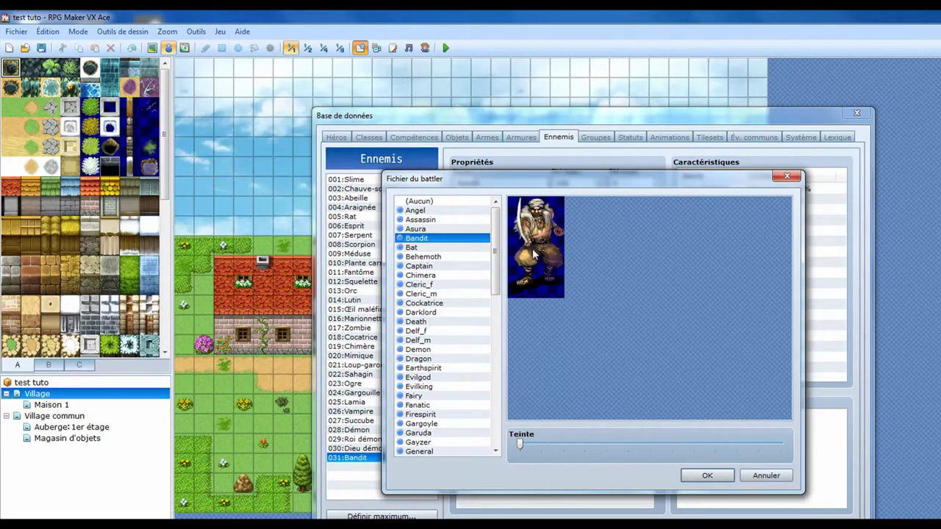
{"action": "mouse_move", "coordinate": [520, 445]}
{"action": "left_mouse_down"}
{"action": "mouse_move", "coordinate": [588, 447]}
{"action": "mouse_move", "coordinate": [520, 446]}
{"action": "left_mouse_up"}
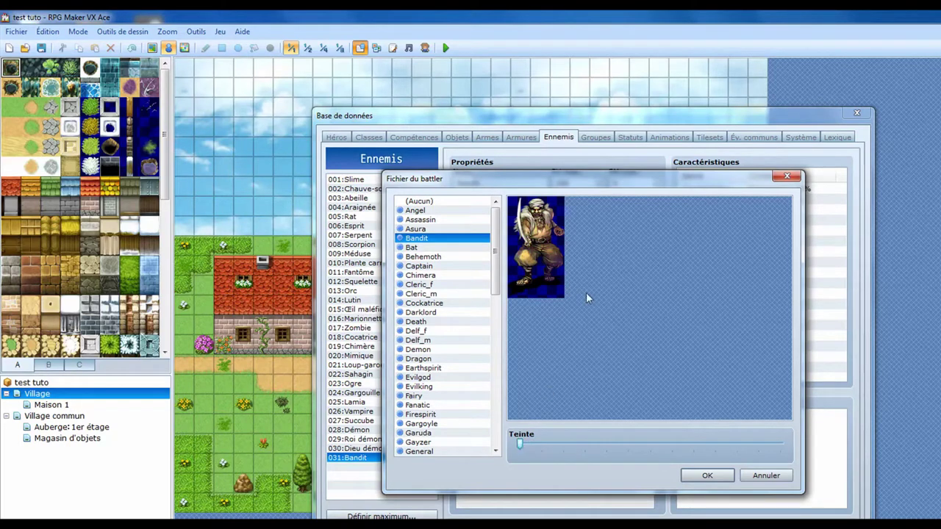
{"action": "left_click", "coordinate": [708, 477]}
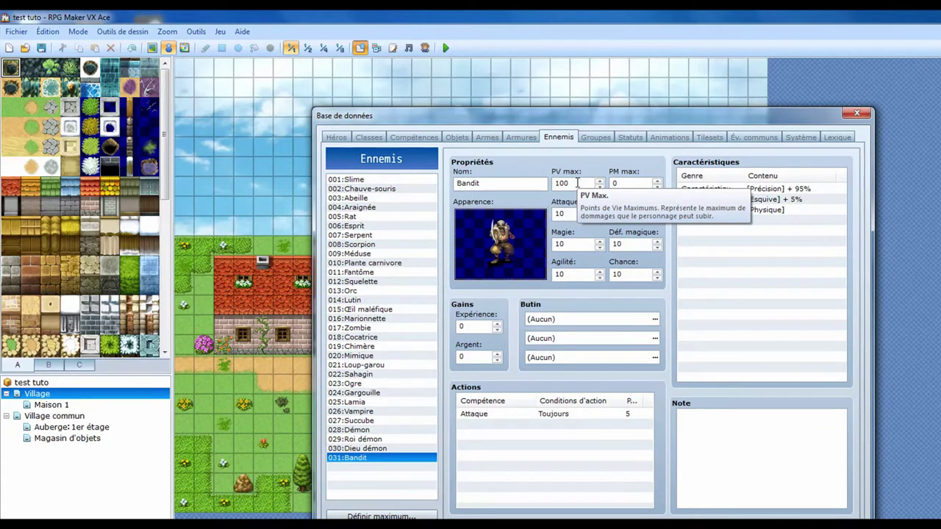
- Set the Bandit enemy's max HP to 150 and its attack, defense and agility to 15 each
{"action": "double_click", "coordinate": [577, 183]}
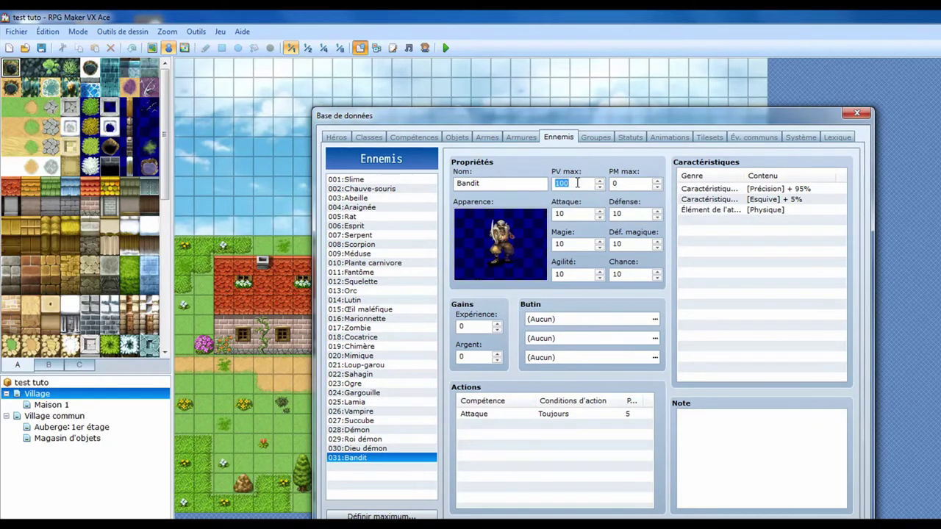
{"action": "type", "text": "150"}
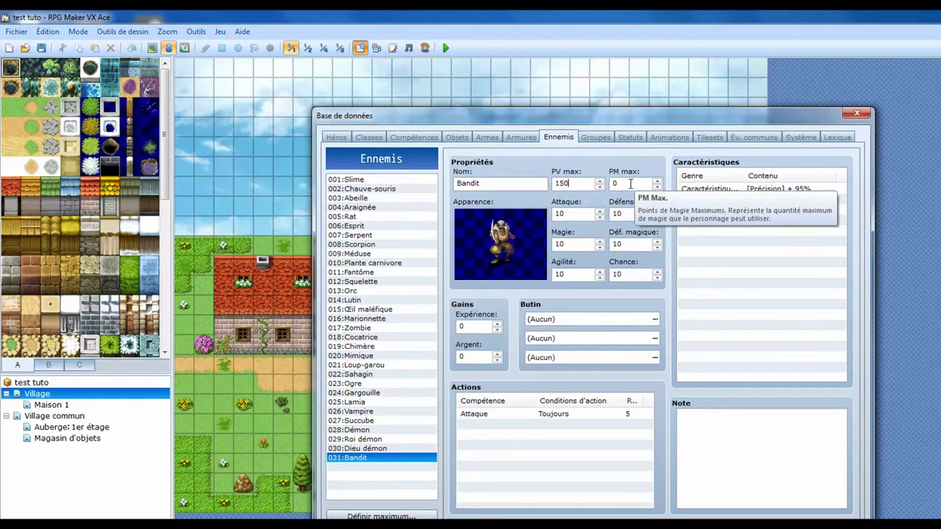
{"action": "double_click", "coordinate": [576, 214]}
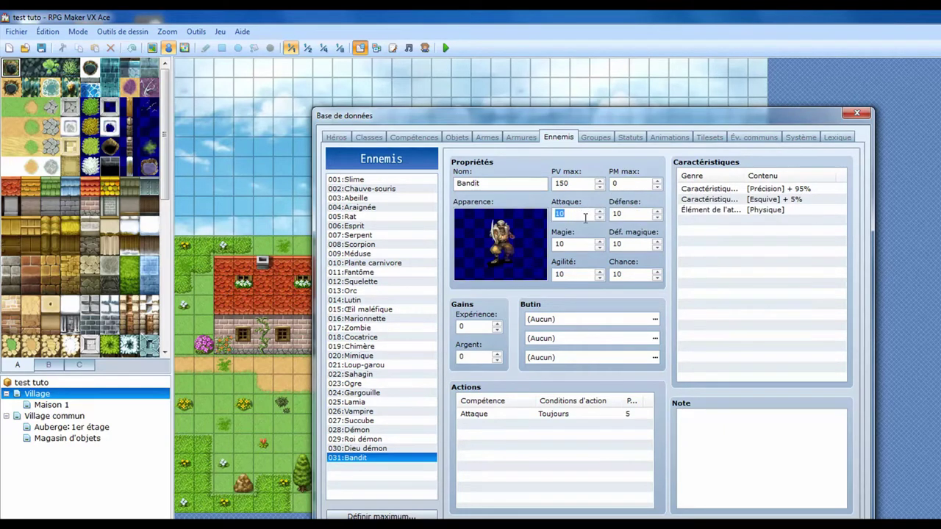
{"action": "type", "text": "15"}
{"action": "double_click", "coordinate": [632, 214]}
{"action": "type", "text": "15"}
{"action": "double_click", "coordinate": [577, 275]}
{"action": "type", "text": "15"}
- Set the Bandit enemy's rewards to 30 experience and 10 money
{"action": "double_click", "coordinate": [475, 327]}
{"action": "type", "text": "30"}
{"action": "double_click", "coordinate": [473, 359]}
{"action": "type", "text": "10"}
- Set the Bandit's first loot to the item 017:Pain with a 1/1 probability, and close the database with the changes accepted
{"action": "left_click", "coordinate": [654, 322]}
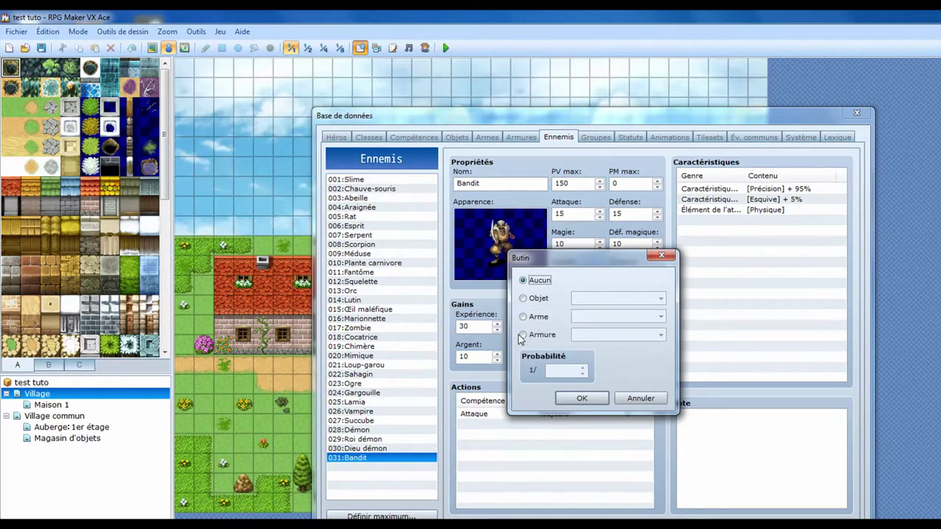
{"action": "left_click", "coordinate": [524, 300]}
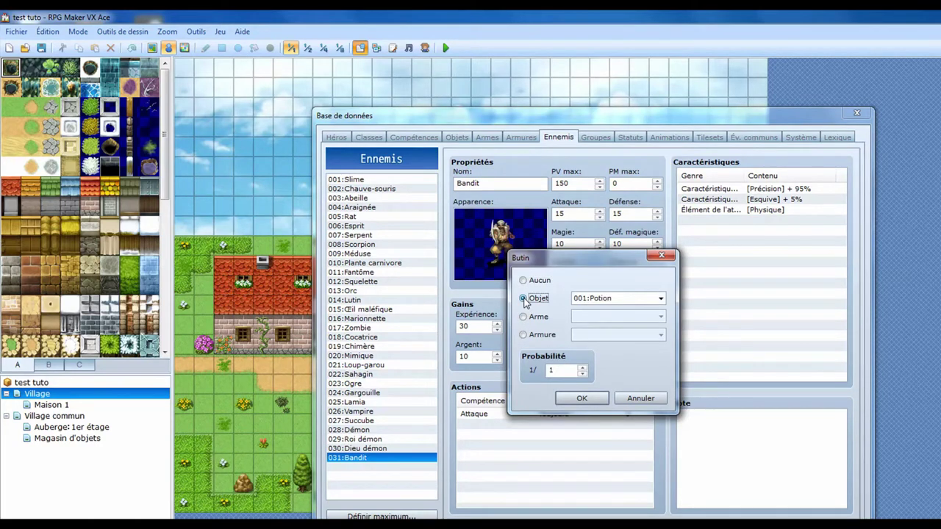
{"action": "left_click", "coordinate": [660, 299]}
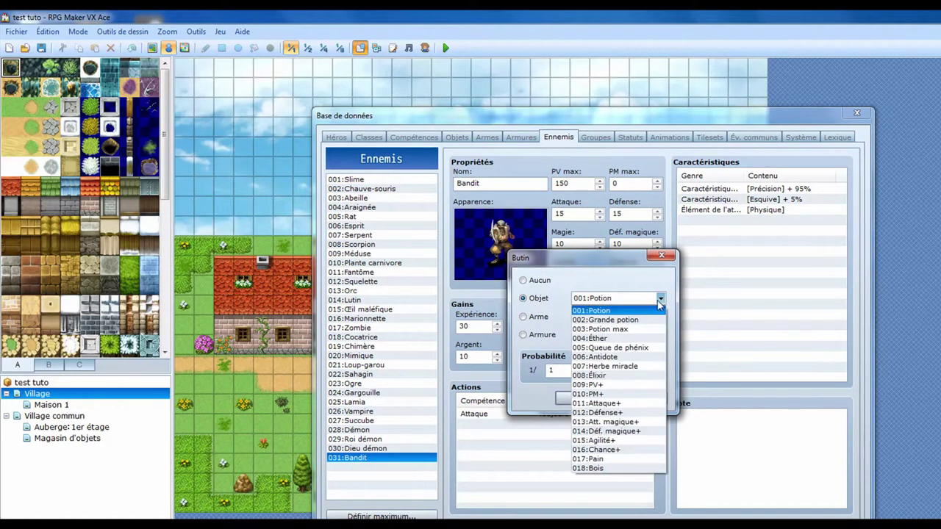
{"action": "left_click", "coordinate": [605, 461]}
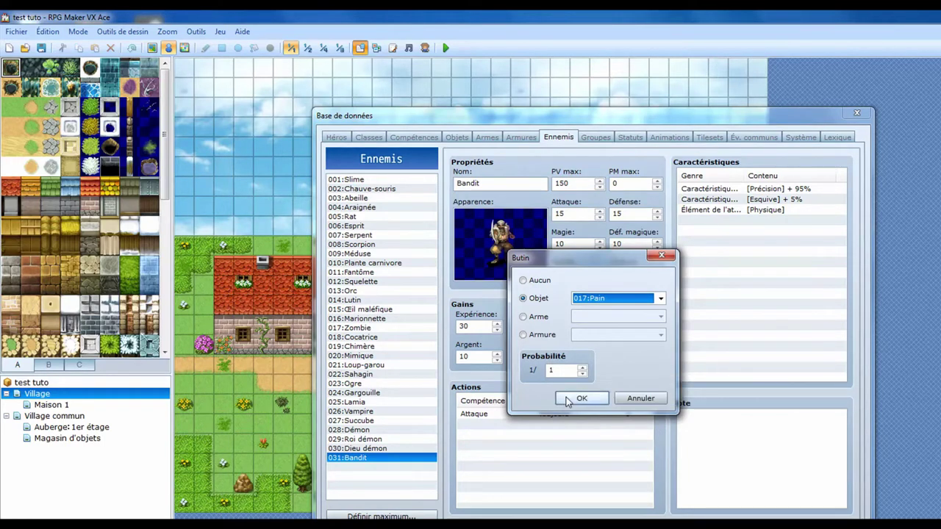
{"action": "left_click", "coordinate": [579, 399]}
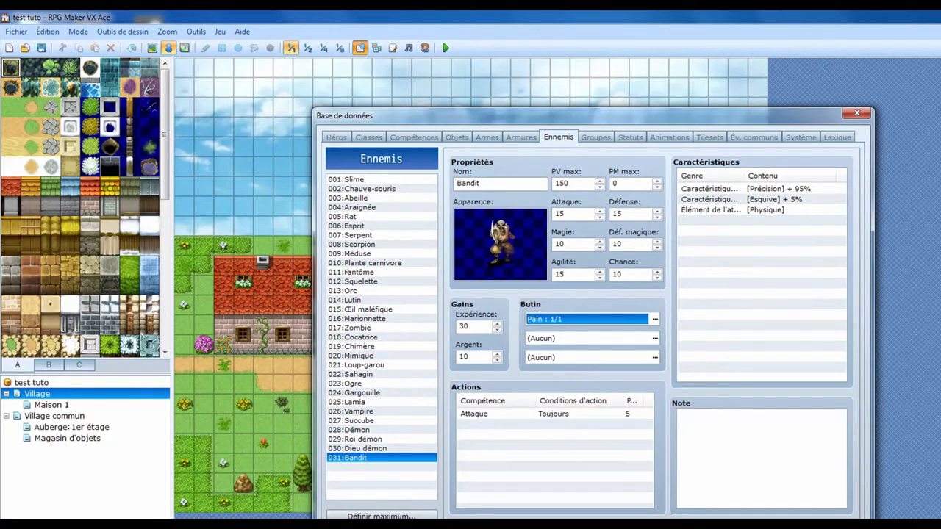
{"action": "key", "text": "Tab"}
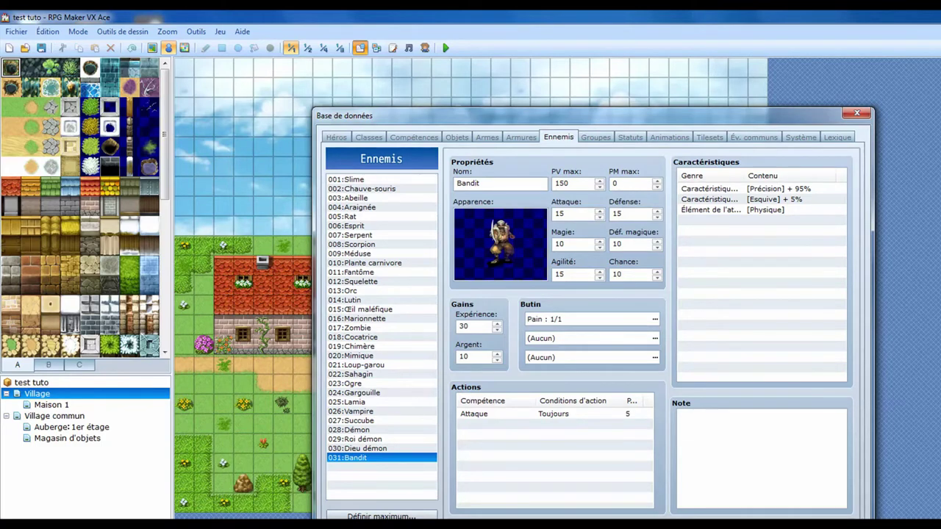
{"action": "key", "text": "Return"}
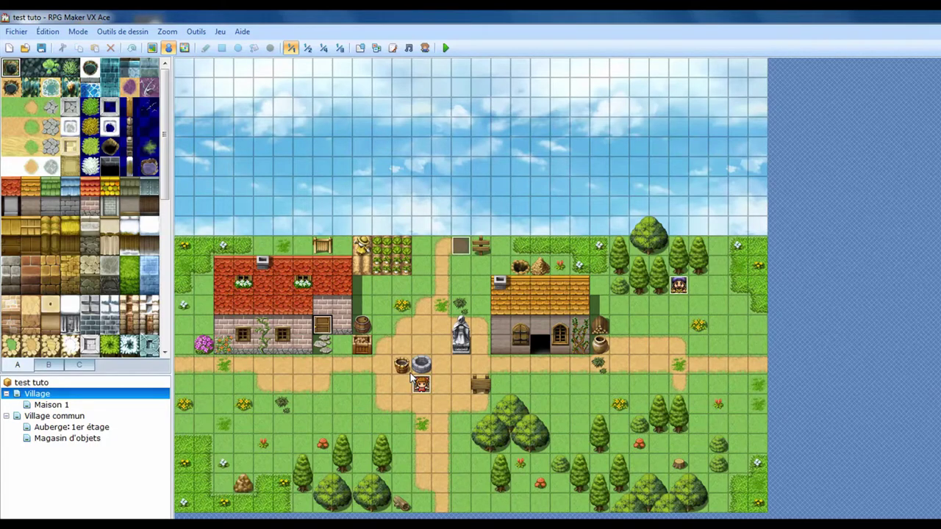
- Reopen the database, extend the enemy groups to 31 entries and name the new group 031 Bandit
{"action": "left_click", "coordinate": [360, 47]}
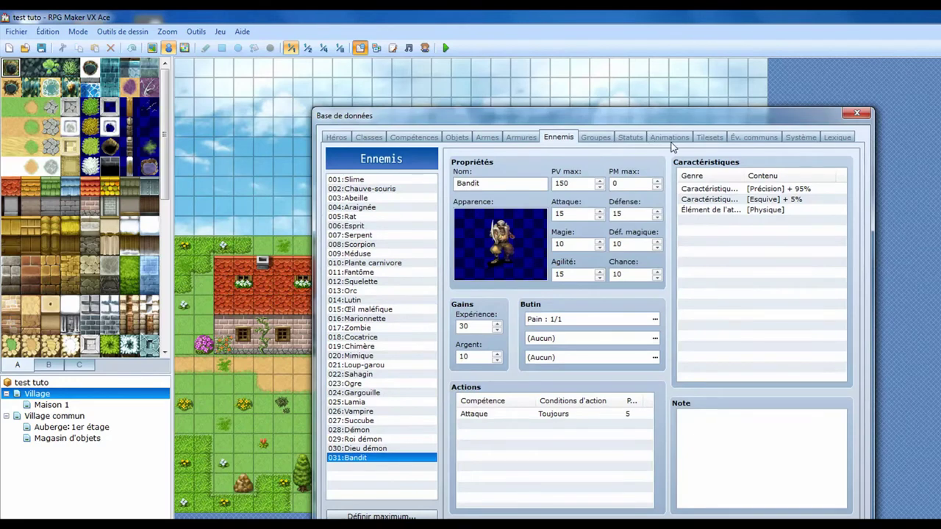
{"action": "left_click", "coordinate": [599, 141]}
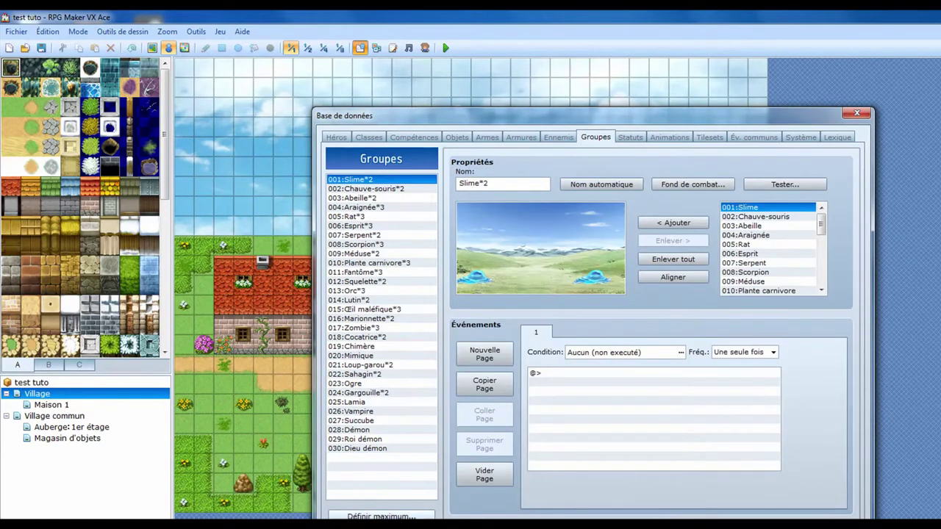
{"action": "left_click", "coordinate": [380, 517]}
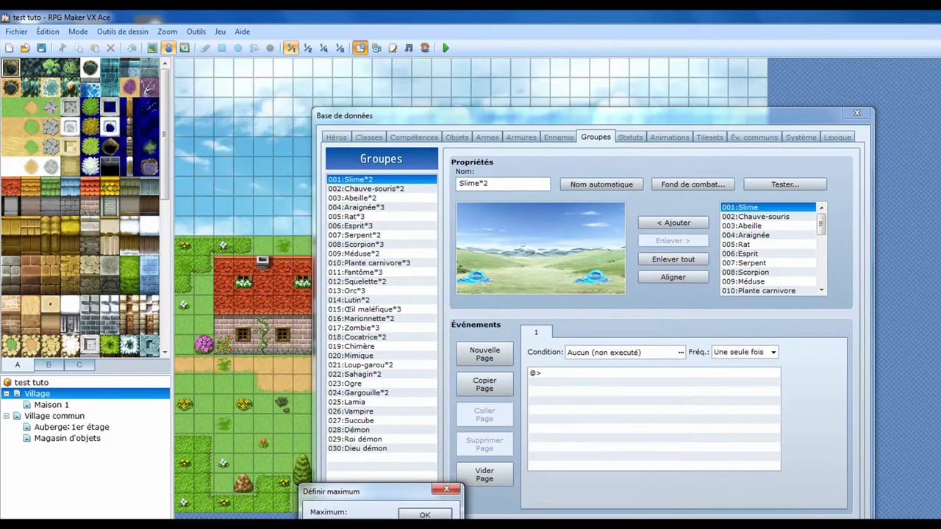
{"action": "left_click", "coordinate": [426, 514]}
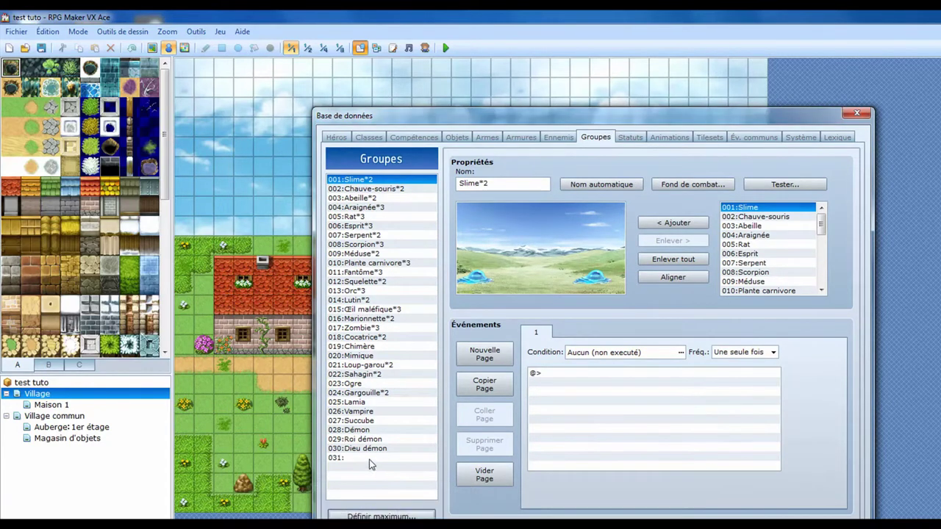
{"action": "left_click", "coordinate": [369, 460]}
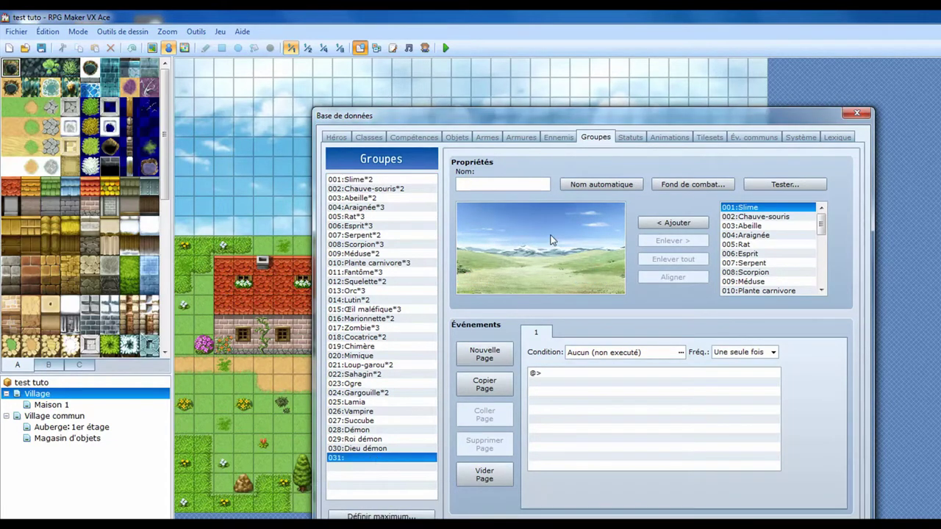
{"action": "left_click", "coordinate": [487, 184]}
{"action": "type", "text": "Bandit"}
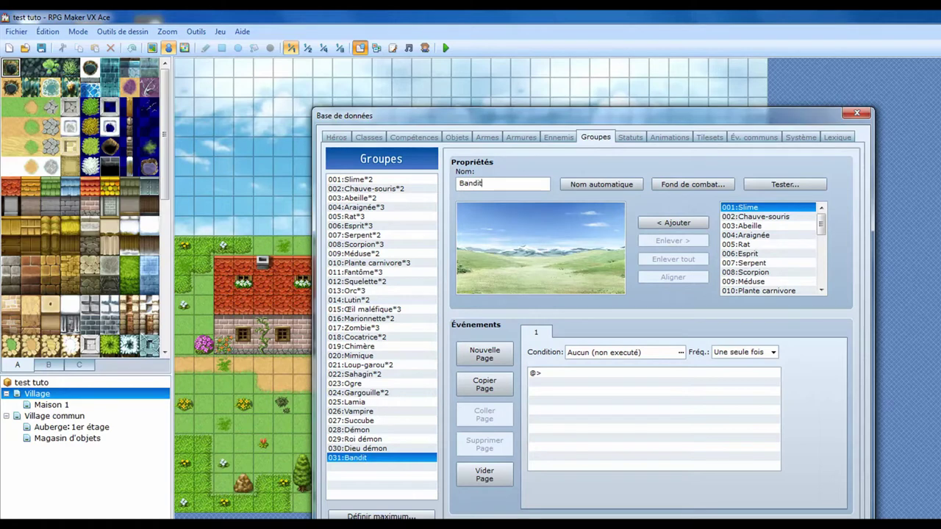
- Set the Bandit group's battle background to the Grassland floor combined with the Town3 backdrop
{"action": "left_click", "coordinate": [693, 185]}
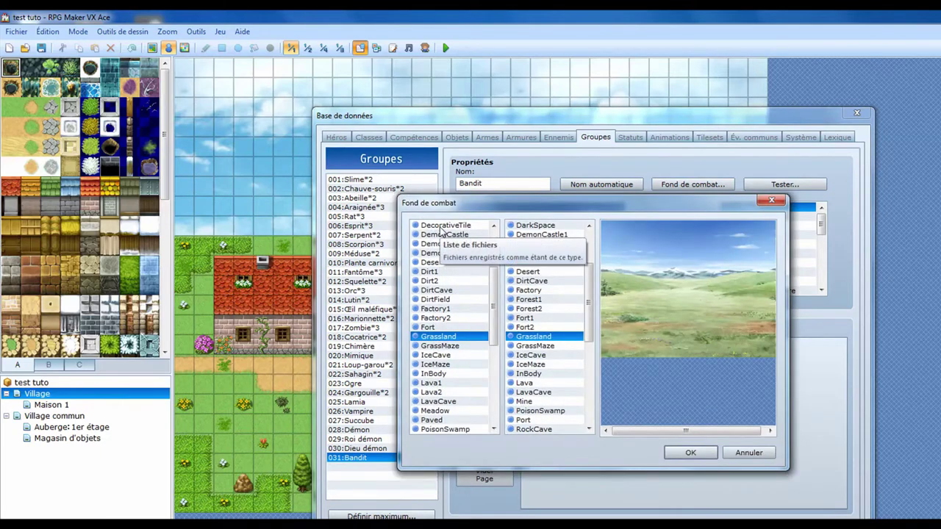
{"action": "left_click", "coordinate": [441, 226]}
{"action": "left_click", "coordinate": [441, 235]}
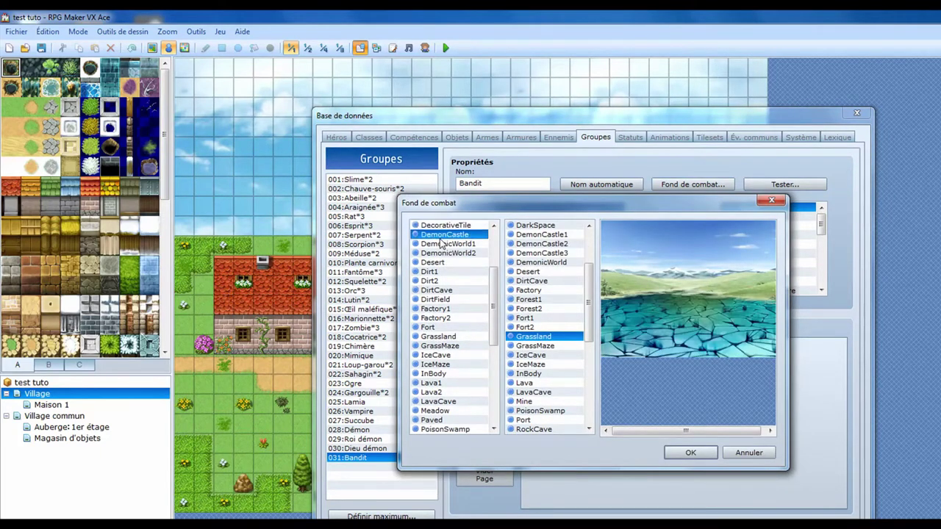
{"action": "left_click", "coordinate": [439, 263]}
{"action": "left_click", "coordinate": [435, 299]}
{"action": "left_click", "coordinate": [525, 263]}
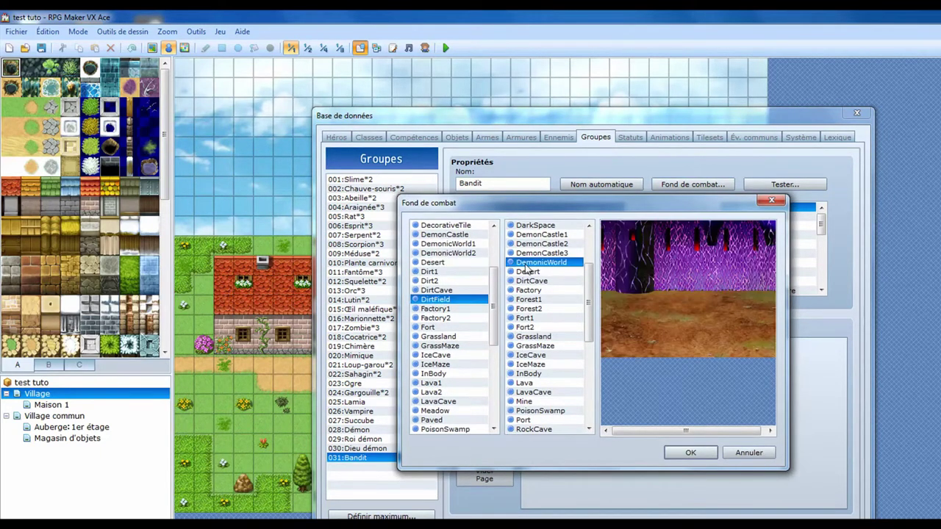
{"action": "scroll", "coordinate": [457, 259], "scroll_direction": "down", "scroll_amount": 3}
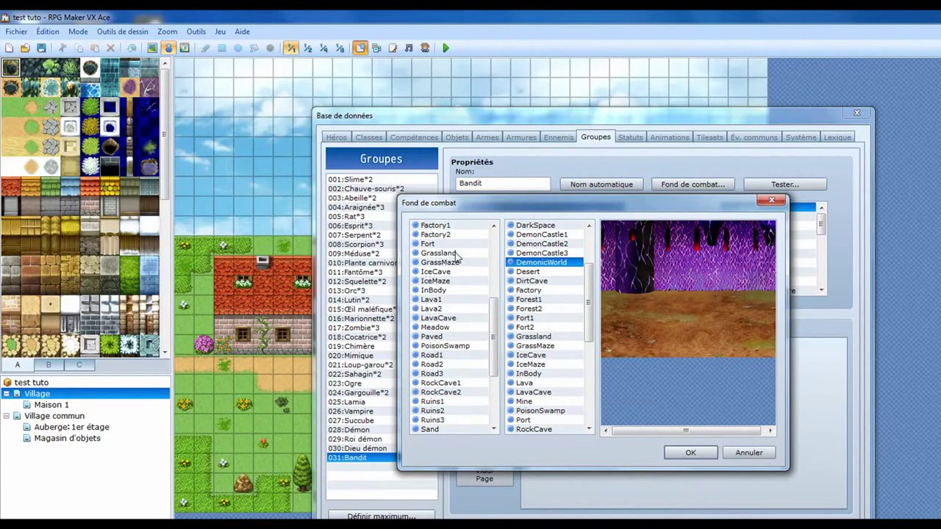
{"action": "left_click", "coordinate": [456, 254]}
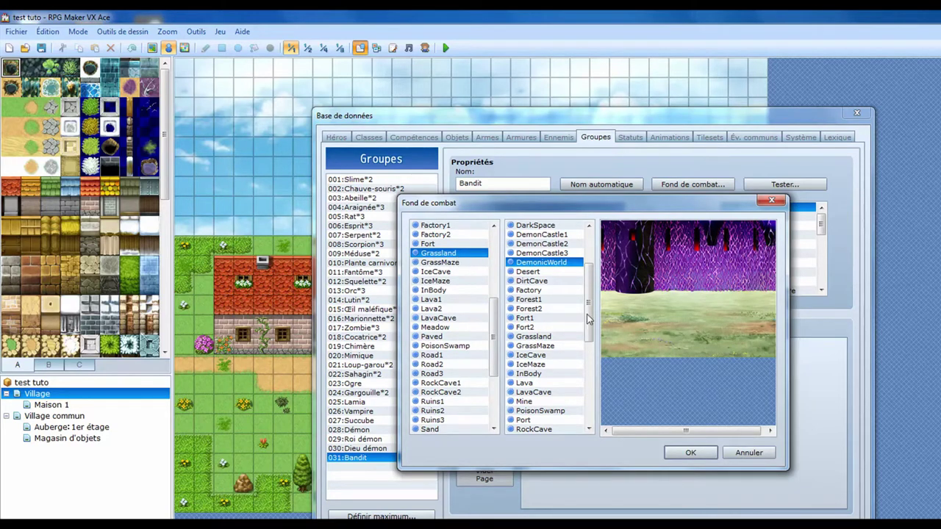
{"action": "left_click_drag", "start_coordinate": [591, 301], "coordinate": [590, 377]}
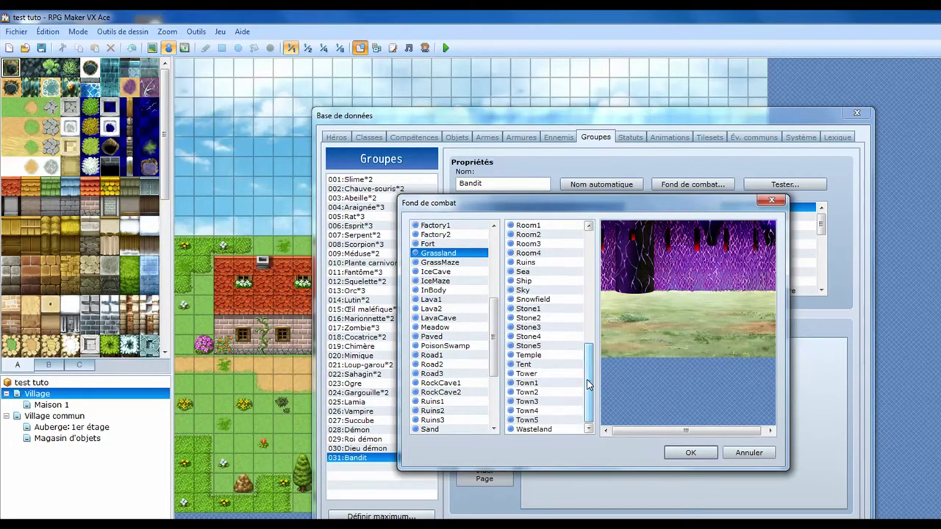
{"action": "left_click", "coordinate": [542, 402]}
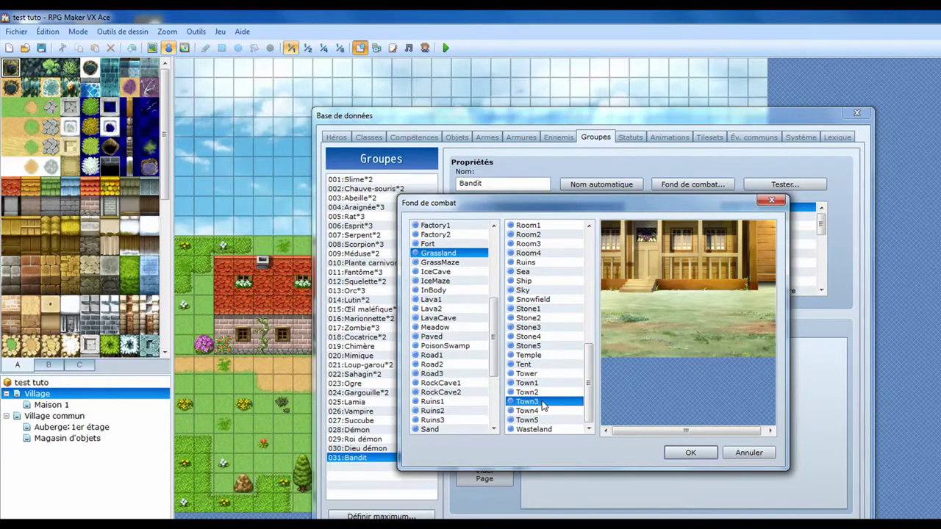
{"action": "left_click", "coordinate": [672, 453]}
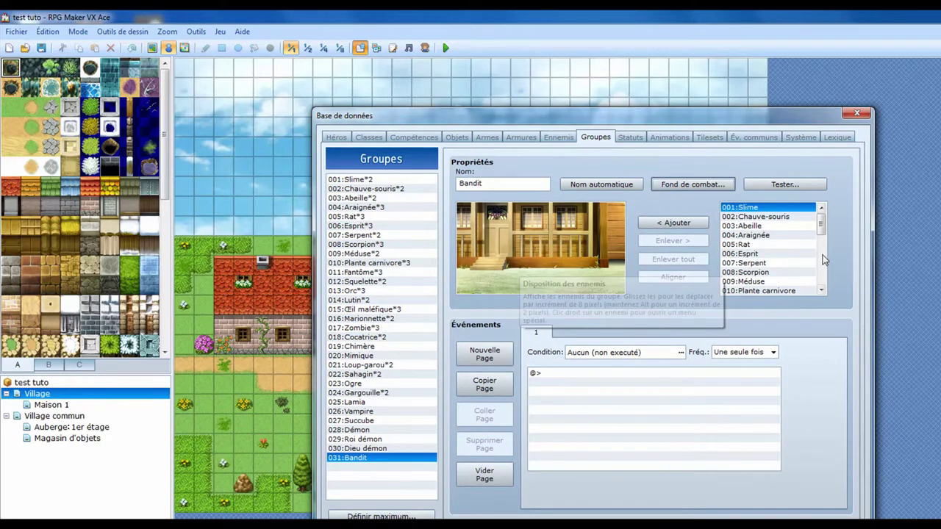
- Add the enemy 031:Bandit to the Bandit group and place it on the grass right of the house steps in the battle scene
{"action": "left_click_drag", "start_coordinate": [822, 227], "coordinate": [828, 287]}
{"action": "left_click", "coordinate": [747, 292]}
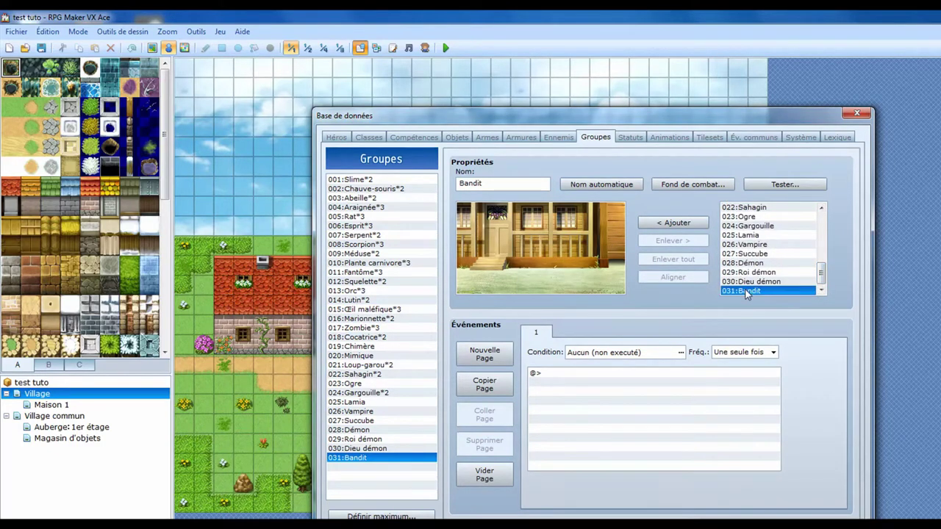
{"action": "left_click", "coordinate": [663, 223]}
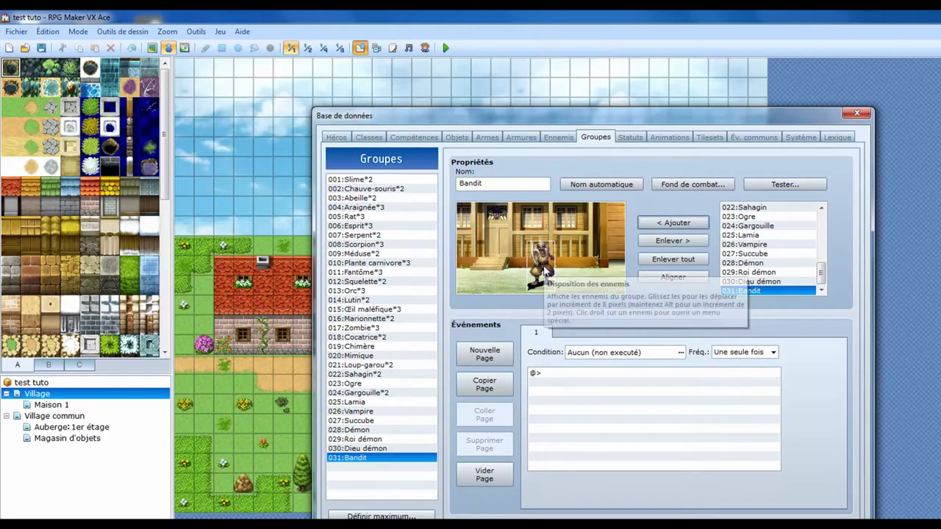
{"action": "left_click_drag", "start_coordinate": [546, 273], "coordinate": [572, 266]}
{"action": "left_click", "coordinate": [568, 288]}
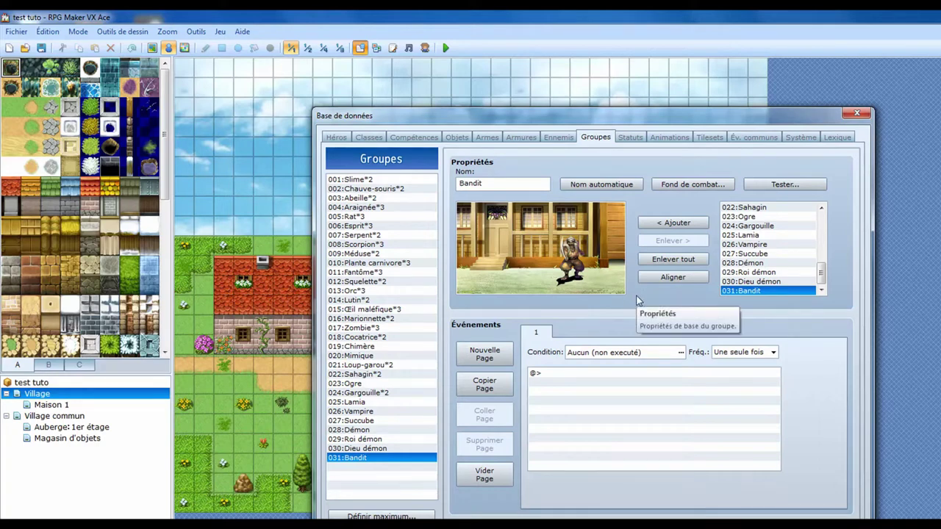
- Open the battle test for the Bandit group and examine the hero, level and equipment settings of the four party slots
{"action": "left_click", "coordinate": [786, 184]}
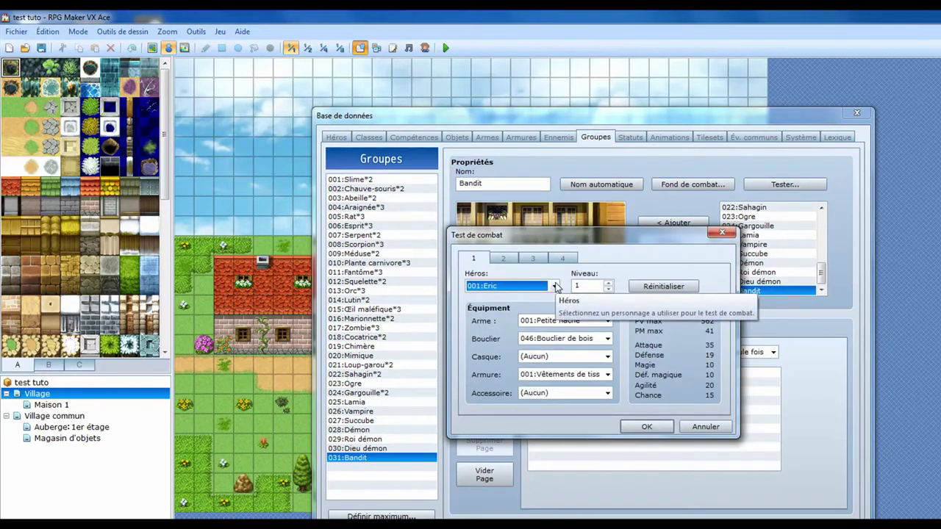
{"action": "left_click", "coordinate": [555, 286]}
{"action": "left_click", "coordinate": [555, 287]}
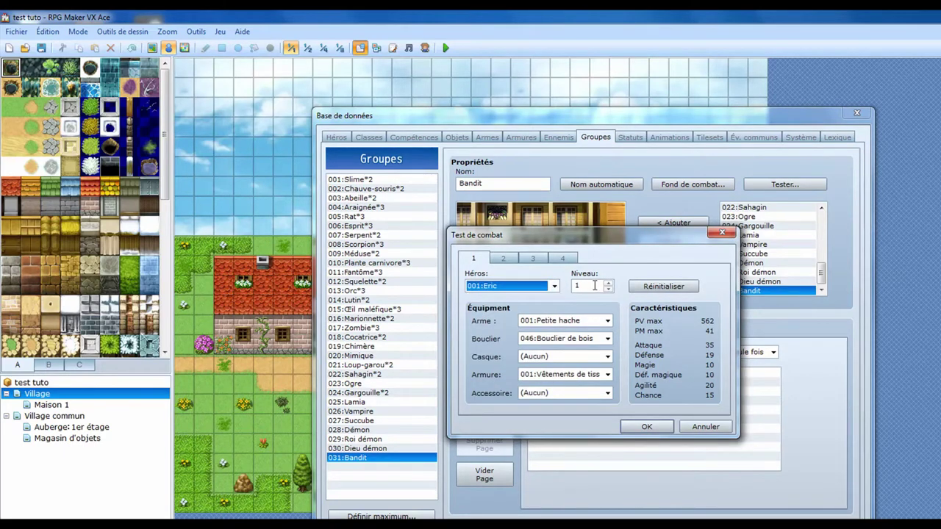
{"action": "left_click", "coordinate": [593, 321]}
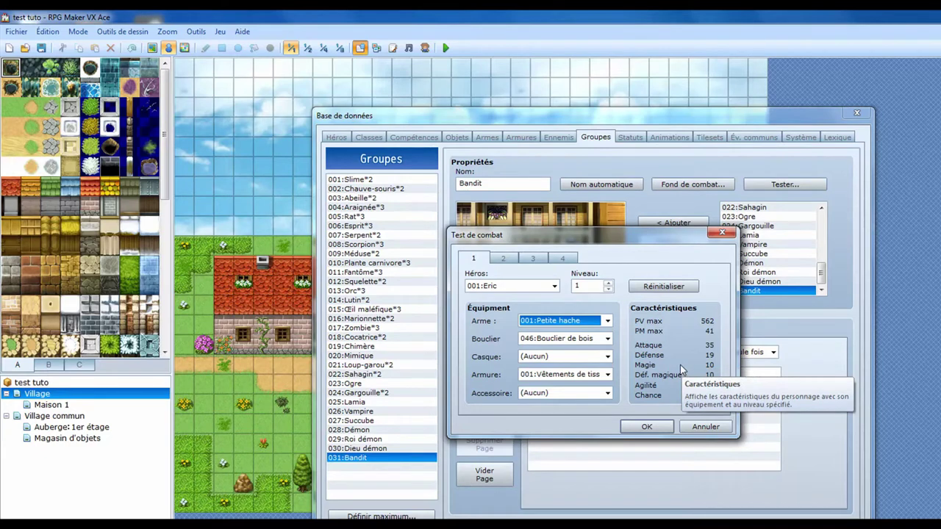
{"action": "left_click", "coordinate": [511, 263]}
{"action": "left_click", "coordinate": [508, 260]}
{"action": "left_click", "coordinate": [535, 259]}
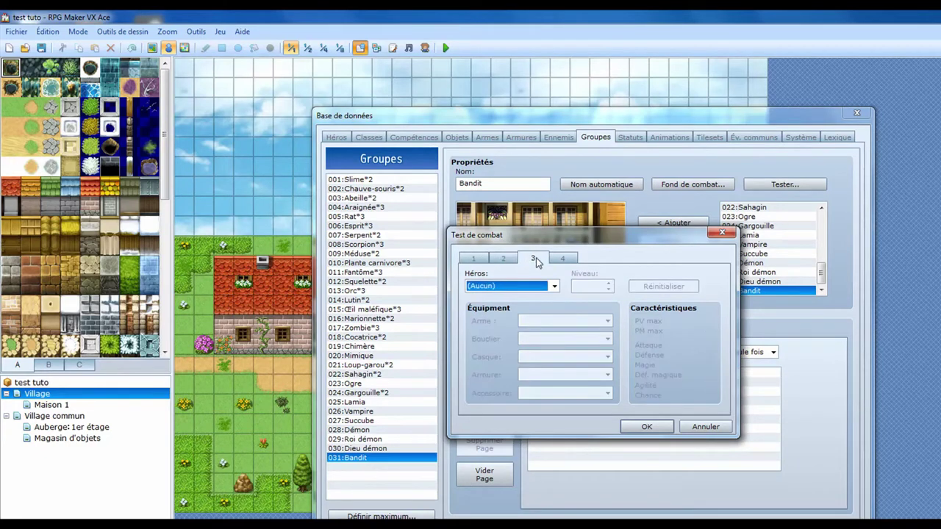
{"action": "left_click", "coordinate": [563, 259]}
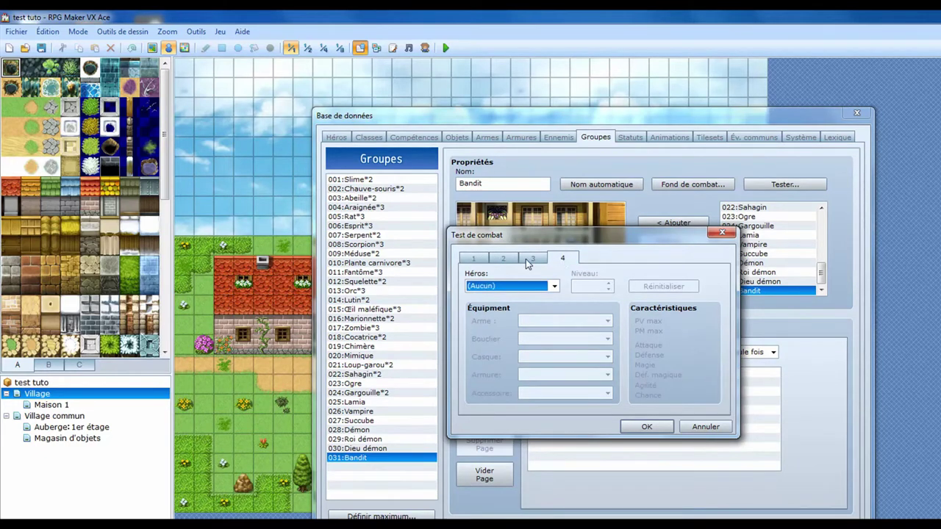
{"action": "left_click", "coordinate": [555, 287]}
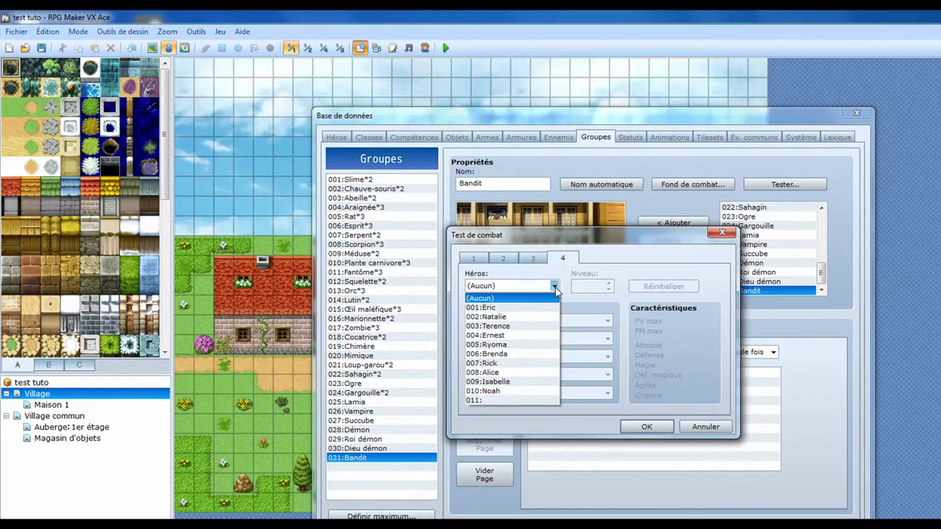
{"action": "left_click", "coordinate": [555, 286]}
{"action": "left_click", "coordinate": [474, 261]}
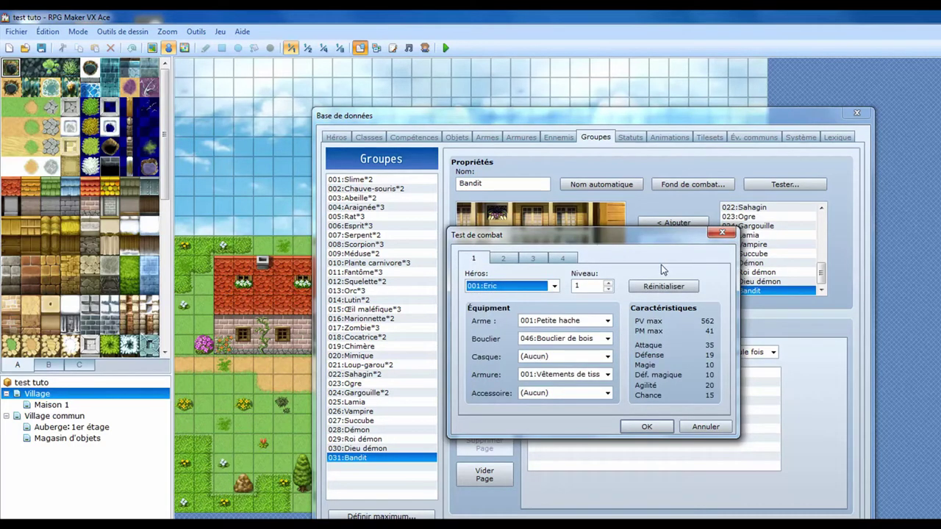
- Launch the test battle with the first hero at level 1 and look over the Combattre and Fuir options
{"action": "left_click", "coordinate": [643, 427]}
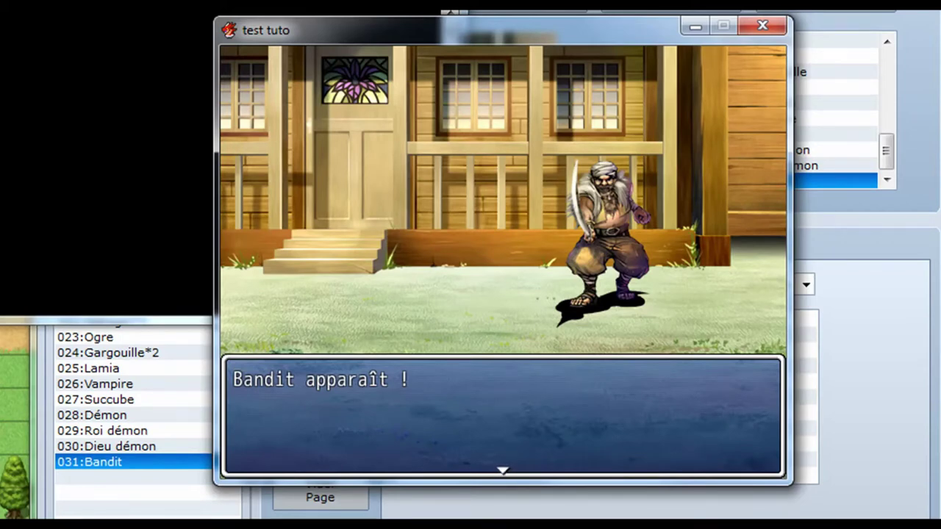
{"action": "key", "text": "Return"}
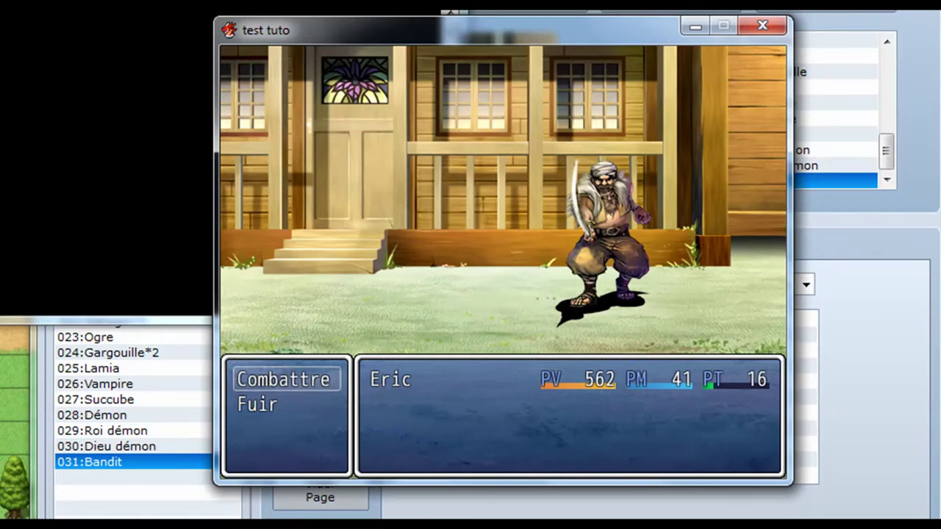
{"action": "key", "text": "Down"}
{"action": "key", "text": "Up"}
{"action": "key", "text": "Down"}
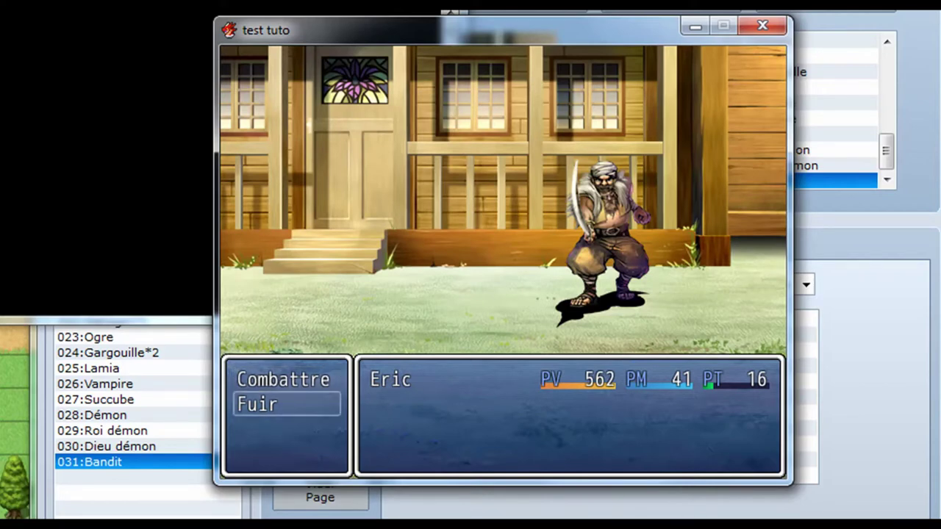
{"action": "key", "text": "Up"}
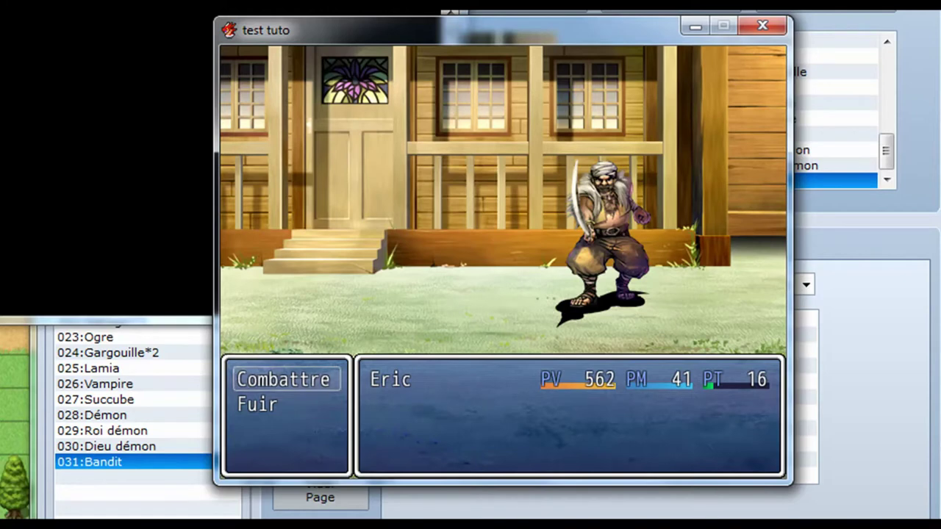
- Choose Combattre and examine the hero's battle commands from Attaquer through Objets
{"action": "key", "text": "Return"}
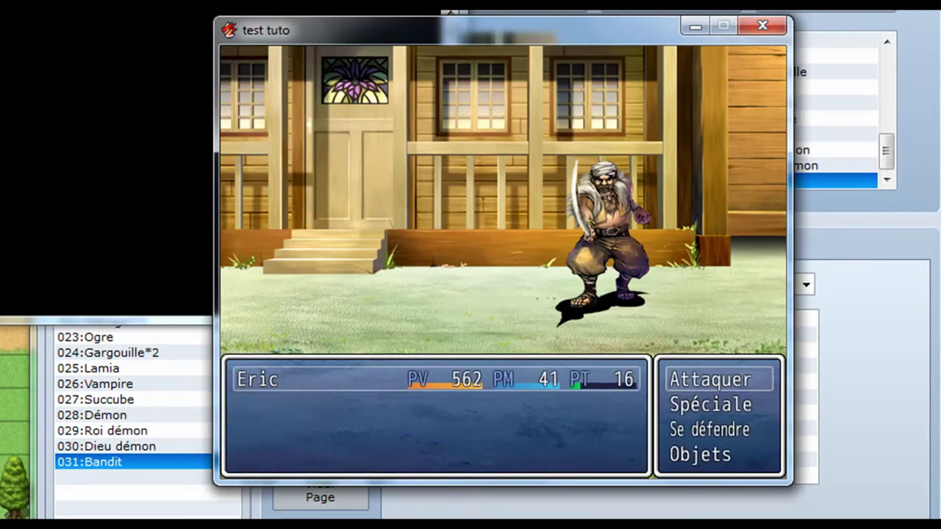
{"action": "key", "text": "Down"}
{"action": "key", "text": "Down"}
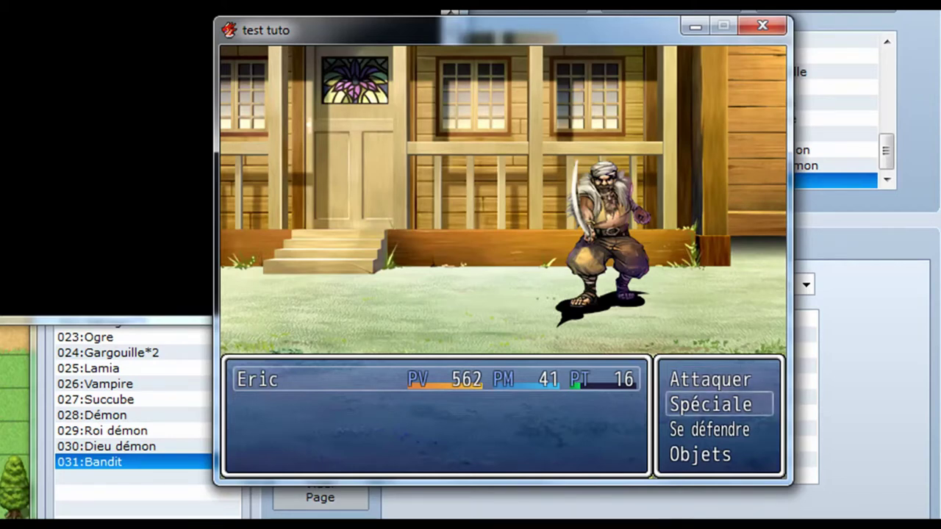
{"action": "key", "text": "Down"}
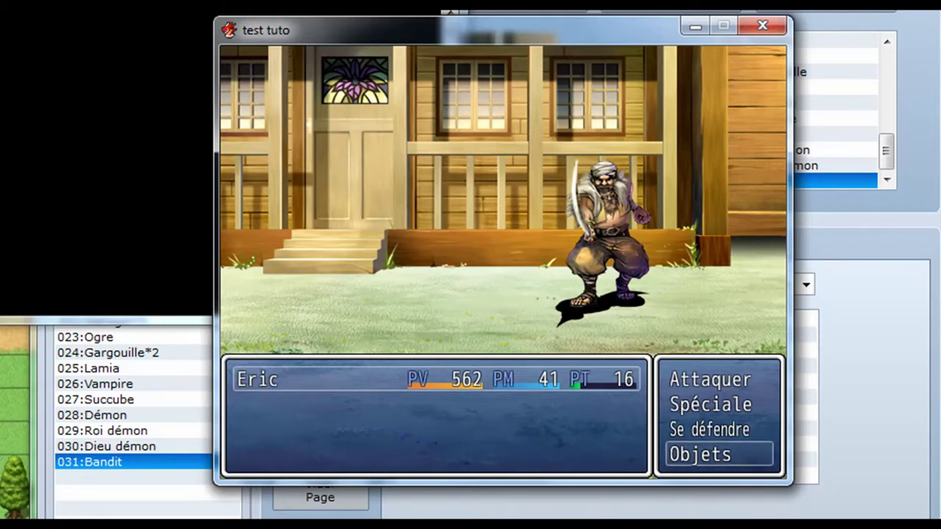
{"action": "key", "text": "Up"}
{"action": "key", "text": "Up"}
{"action": "key", "text": "Up"}
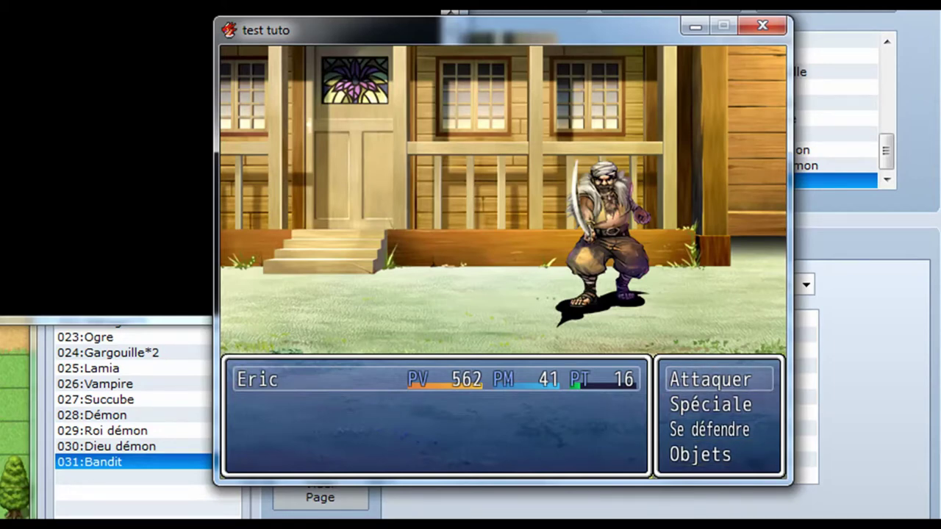
- Attack the Bandit with Attaquer each turn until the test battle is over, and dismiss the reward messages
{"action": "key", "text": "Return"}
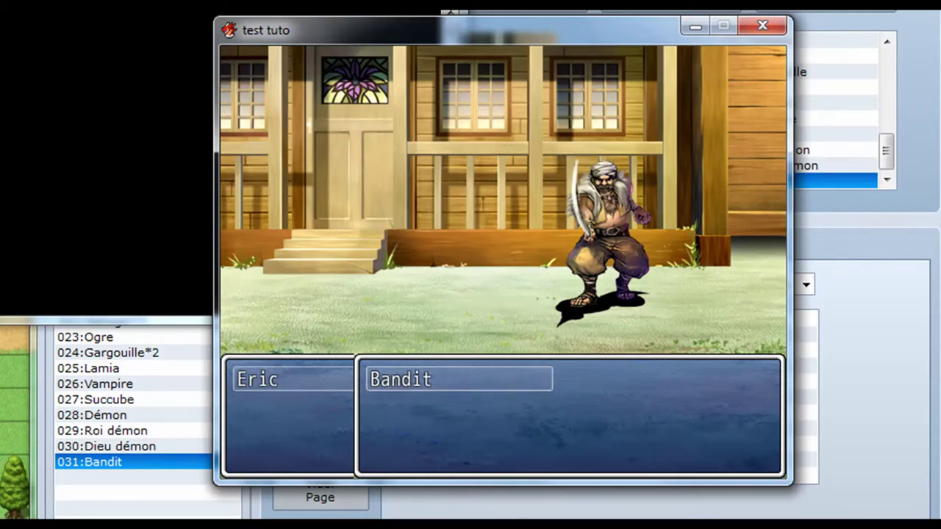
{"action": "key", "text": "Return"}
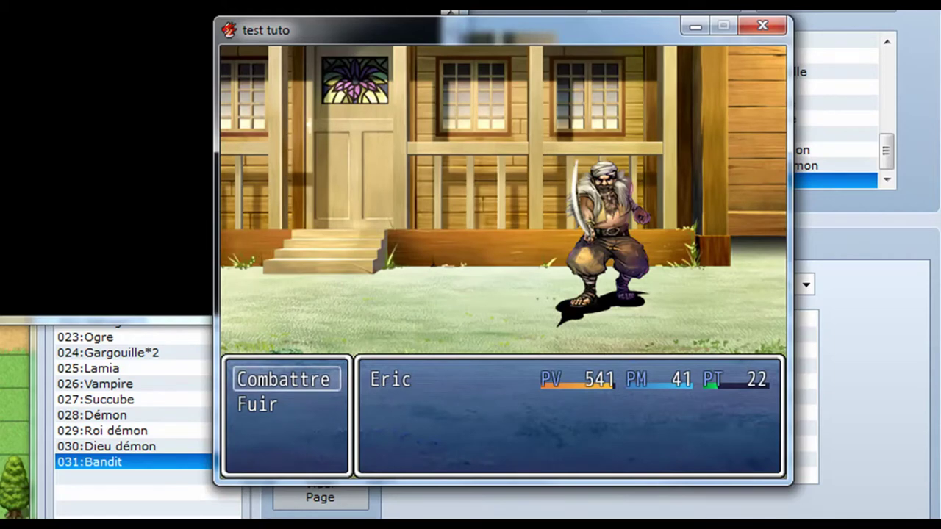
{"action": "key", "text": "Return"}
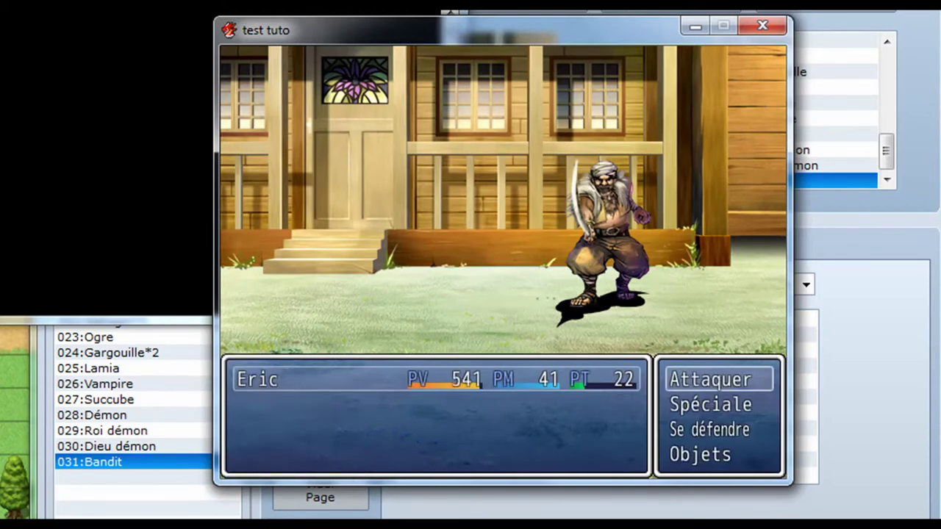
{"action": "key", "text": "Return"}
{"action": "key", "text": "Return"}
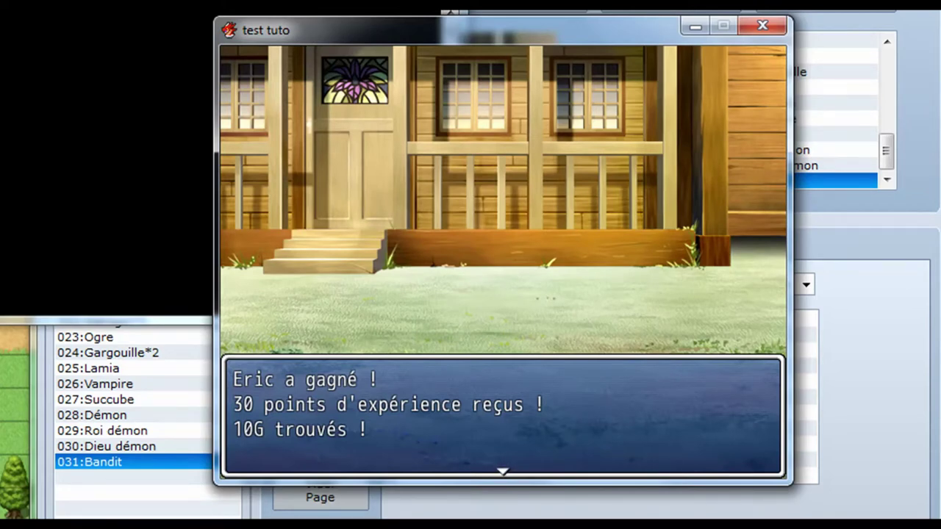
{"action": "key", "text": "Return"}
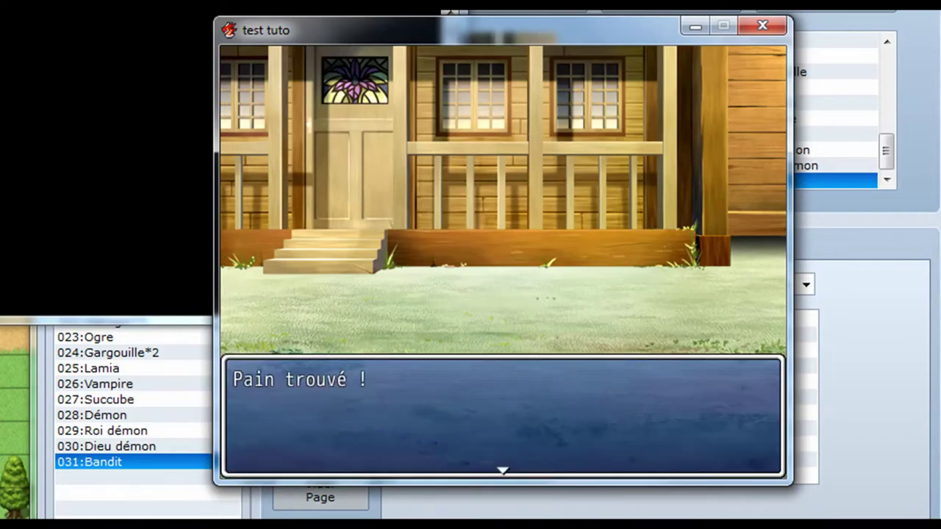
{"action": "key", "text": "Return"}
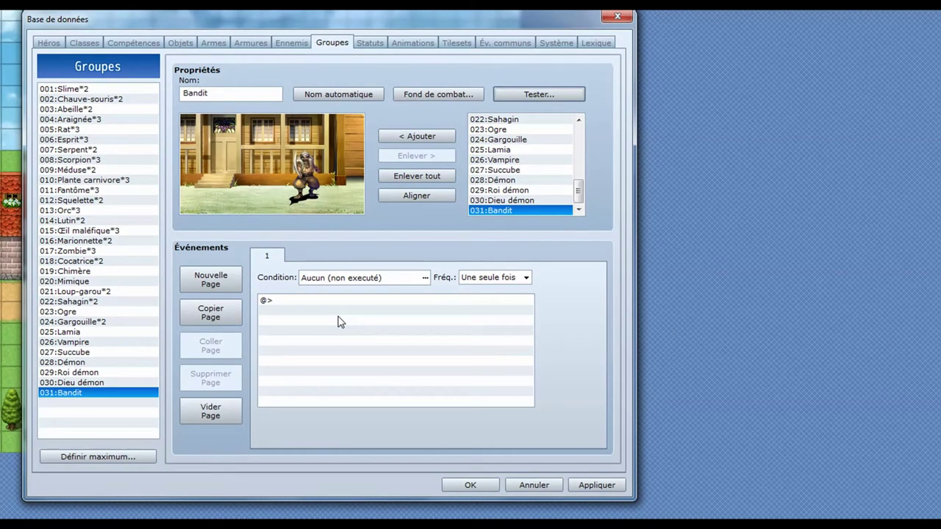
- Set the Bandit enemy's maximum HP to 200 and attack to 20, and close the database with the changes accepted
{"action": "left_click", "coordinate": [292, 45]}
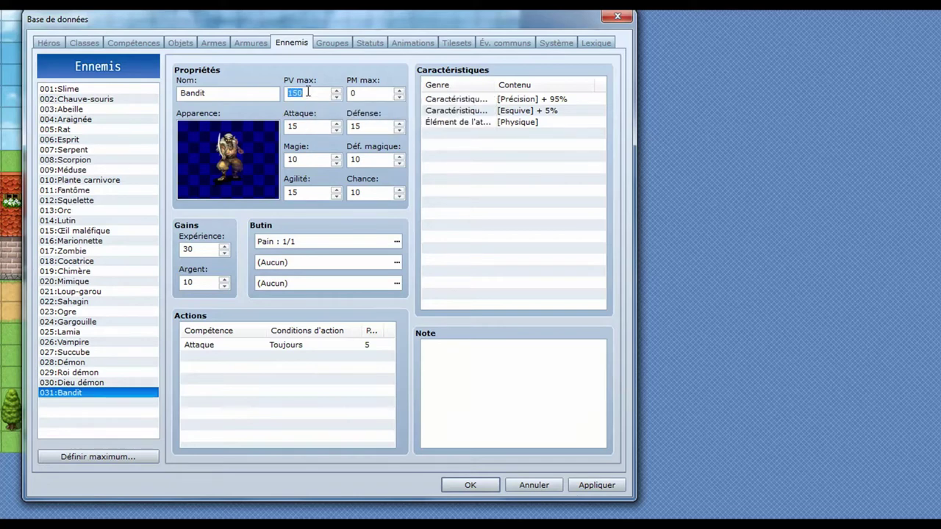
{"action": "left_click", "coordinate": [308, 93]}
{"action": "double_click", "coordinate": [308, 92]}
{"action": "type", "text": "200"}
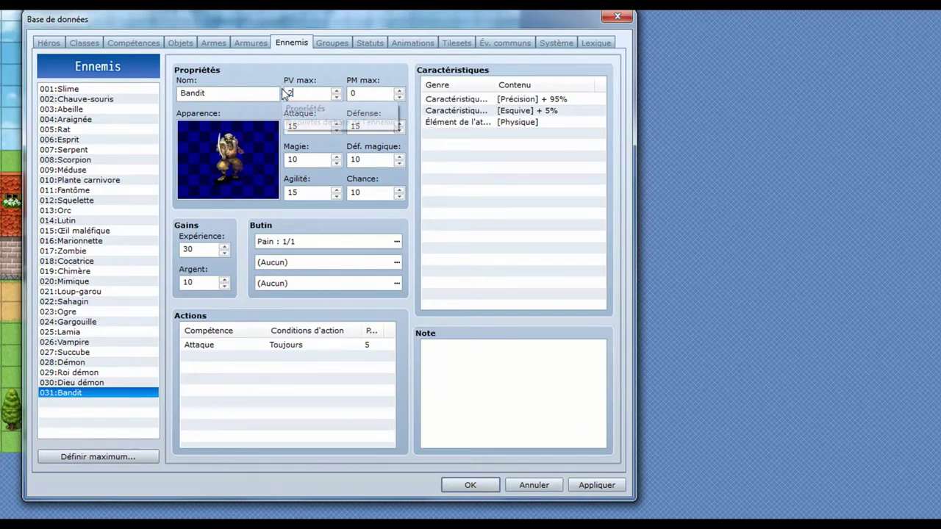
{"action": "double_click", "coordinate": [308, 126]}
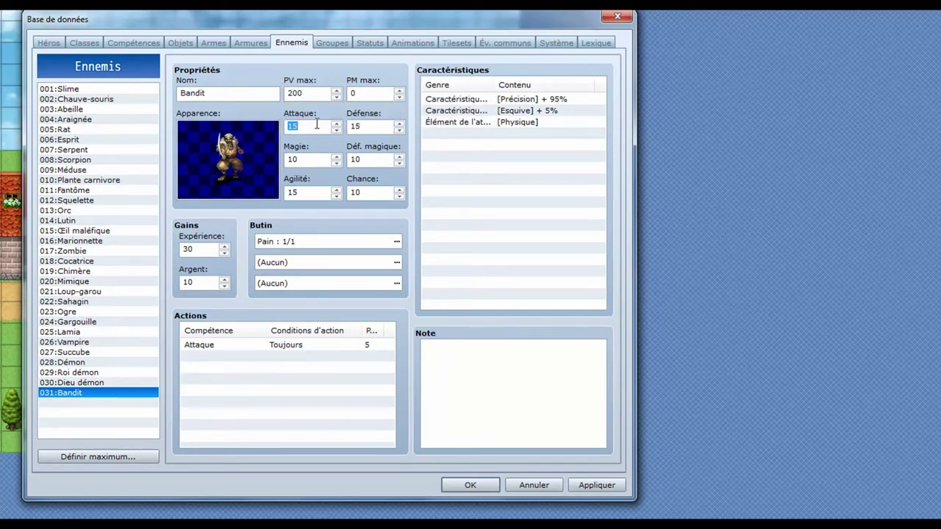
{"action": "type", "text": "20"}
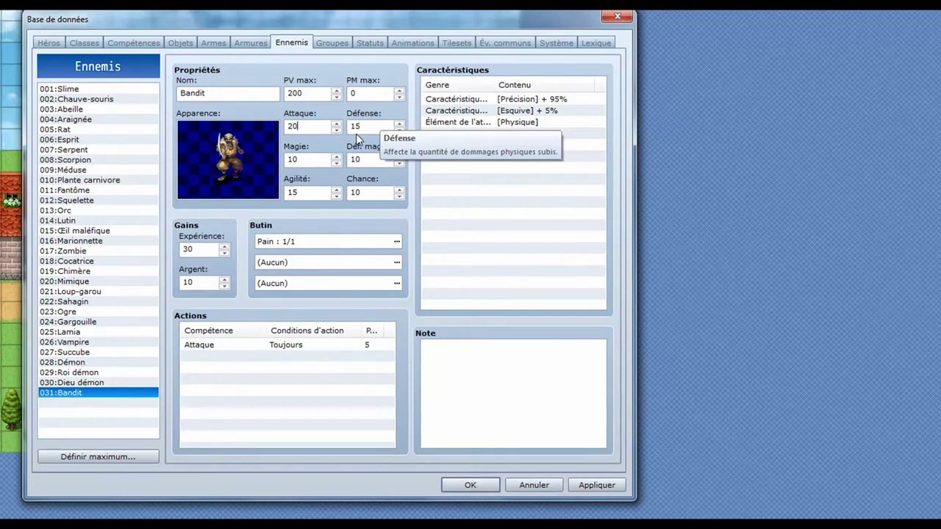
{"action": "left_click", "coordinate": [473, 488]}
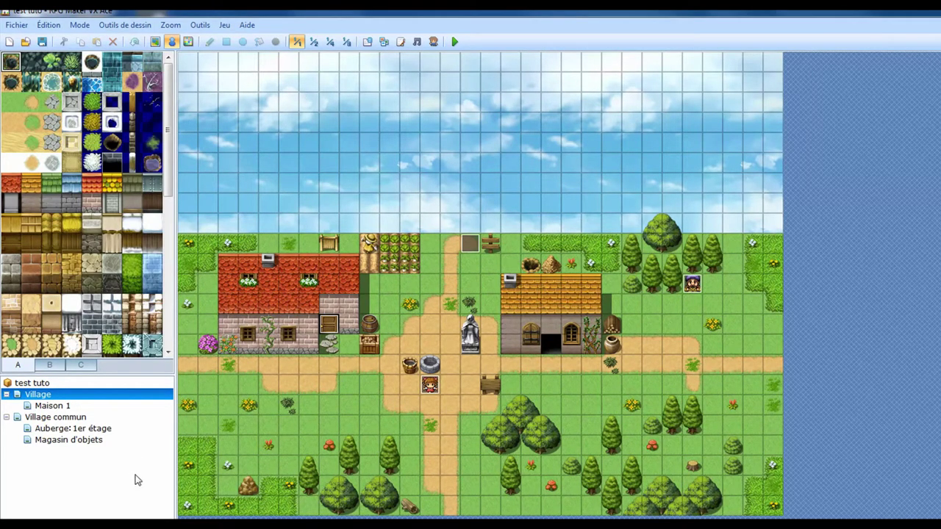
- Add a new random encounter in the Village map's properties and choose the group 031:Bandit for it
{"action": "right_click", "coordinate": [71, 399]}
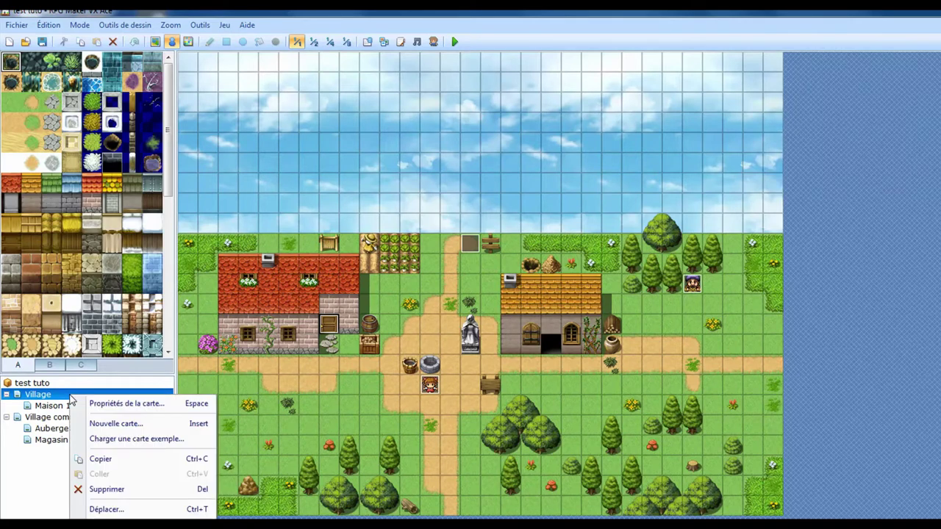
{"action": "left_click", "coordinate": [110, 404]}
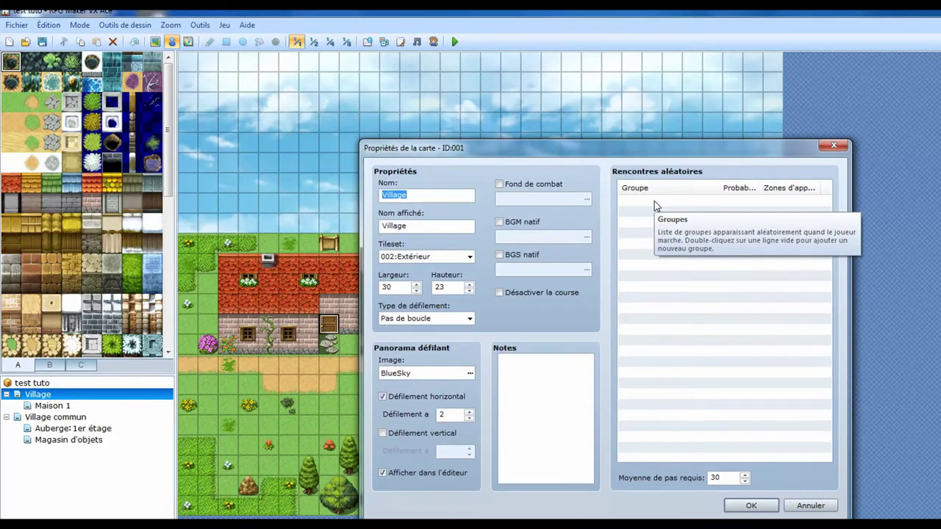
{"action": "left_click", "coordinate": [656, 201]}
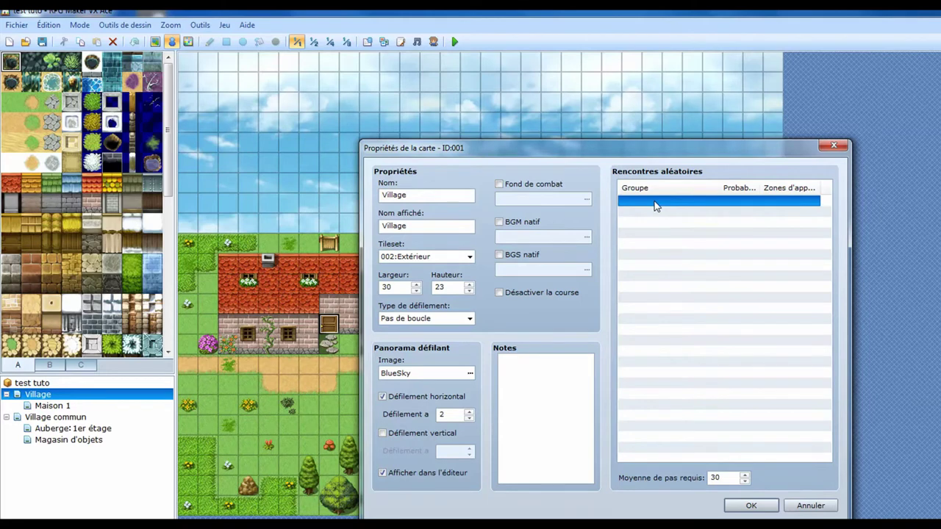
{"action": "double_click", "coordinate": [656, 203]}
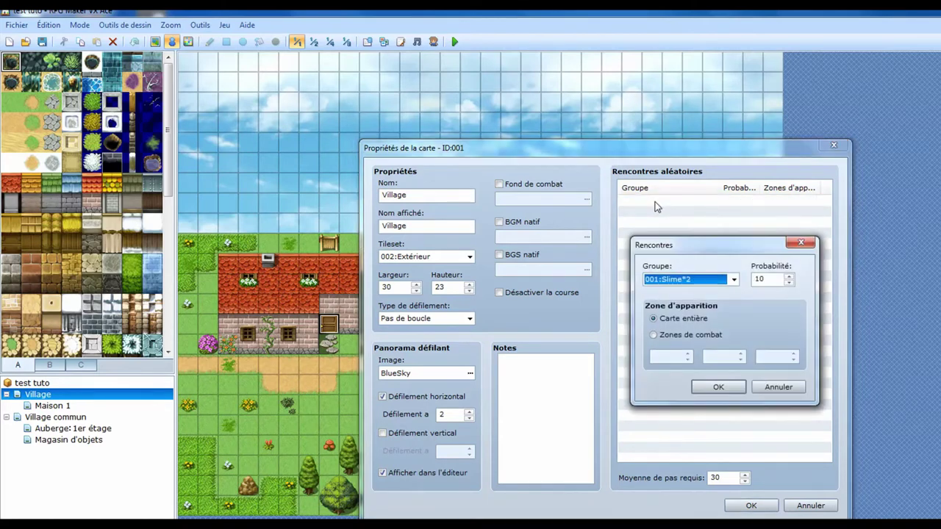
{"action": "left_click", "coordinate": [734, 280]}
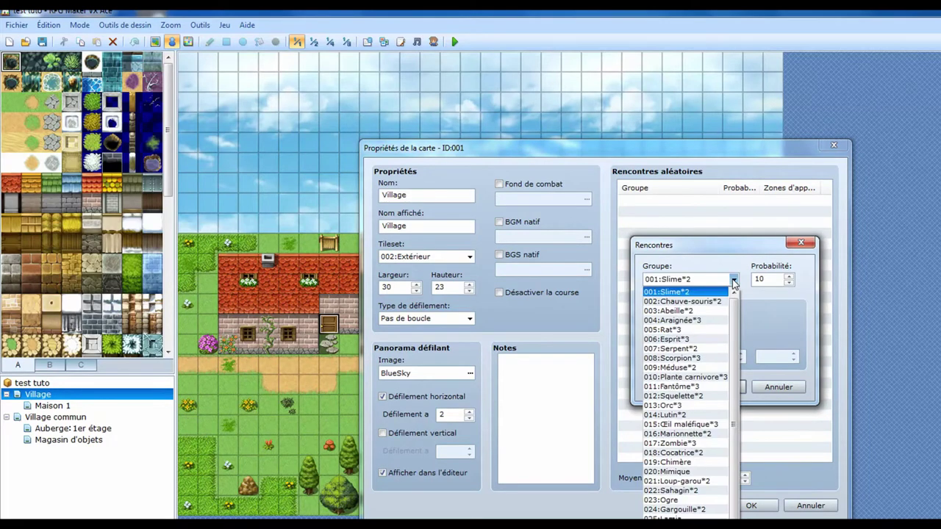
{"action": "scroll", "coordinate": [733, 317], "scroll_direction": "down", "scroll_amount": 1}
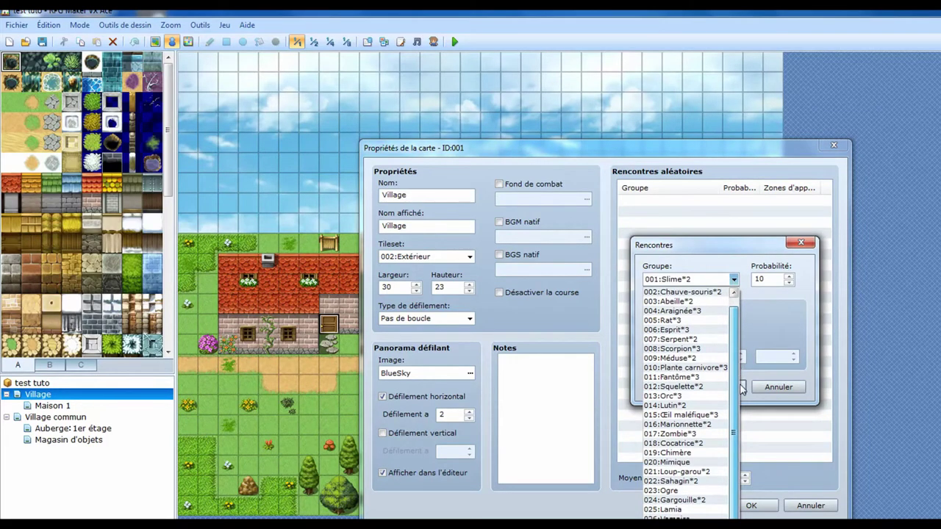
{"action": "scroll", "coordinate": [684, 441], "scroll_direction": "down", "scroll_amount": 6}
{"action": "left_click", "coordinate": [684, 510]}
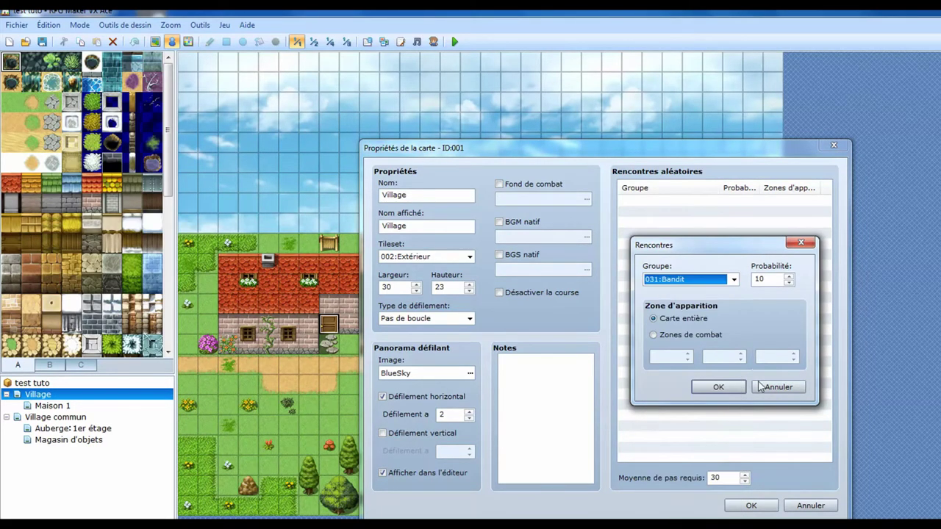
- Set the Bandit encounter's probability to 5 with Carte entière kept as its area, and accept the encounter and map properties
{"action": "double_click", "coordinate": [772, 280]}
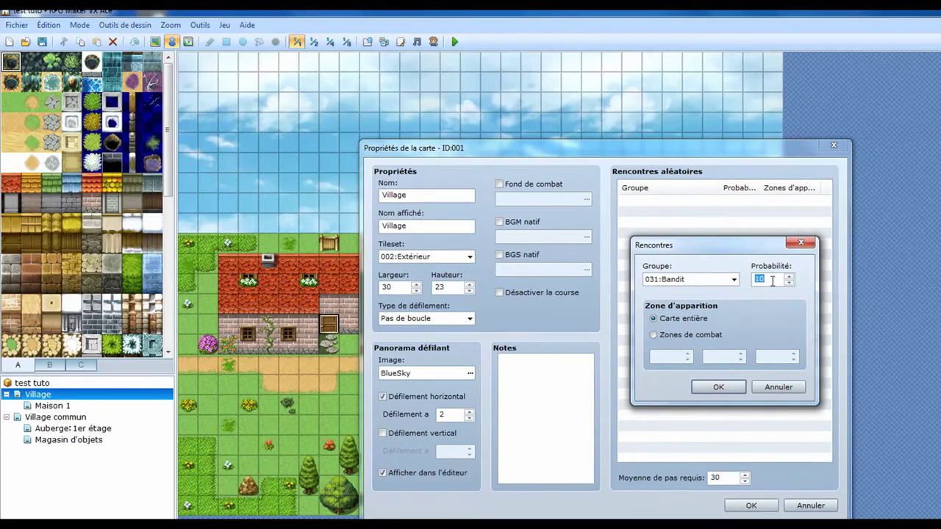
{"action": "left_click", "coordinate": [773, 280]}
{"action": "left_click_drag", "start_coordinate": [772, 280], "coordinate": [737, 285]}
{"action": "type", "text": "5"}
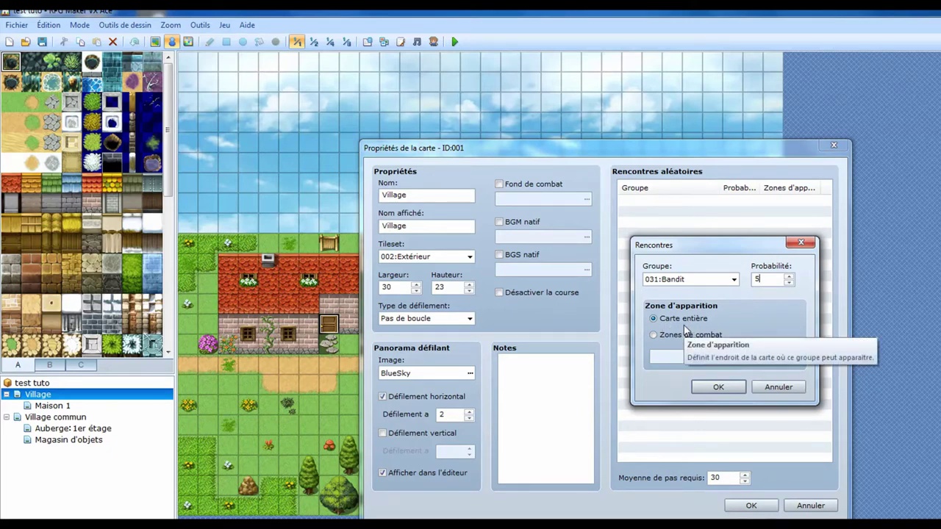
{"action": "left_click", "coordinate": [718, 388]}
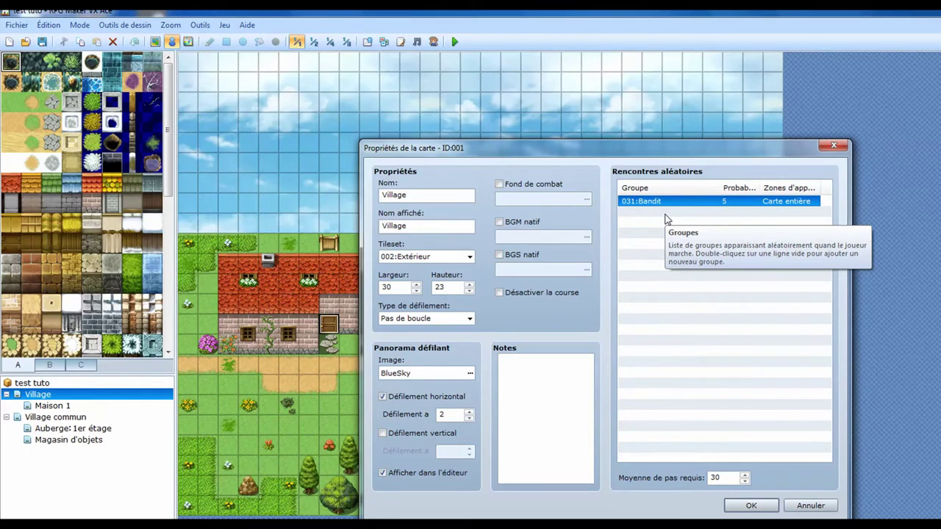
{"action": "left_click", "coordinate": [750, 507]}
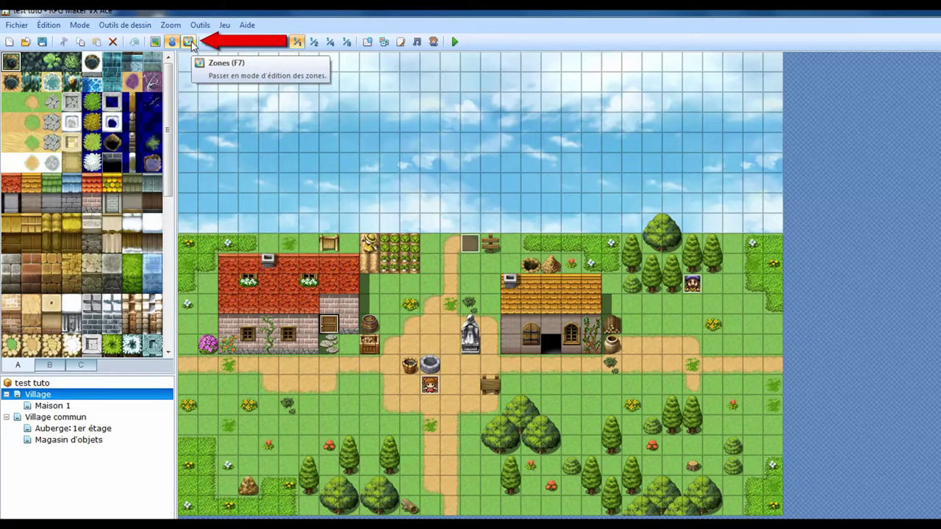
- Paint zone 1 on the Village map: two single grass tiles in the west and three 2x2 patches in the east
{"action": "left_click", "coordinate": [189, 42]}
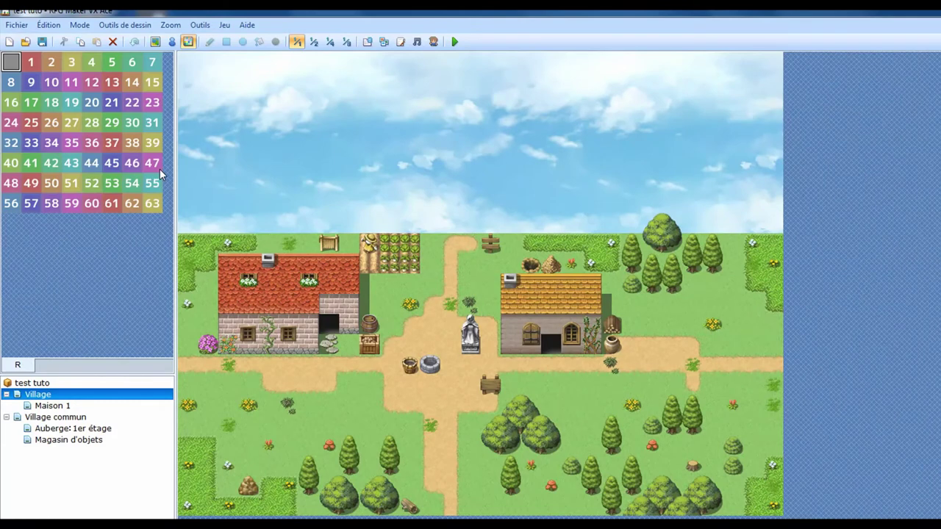
{"action": "left_click", "coordinate": [30, 64]}
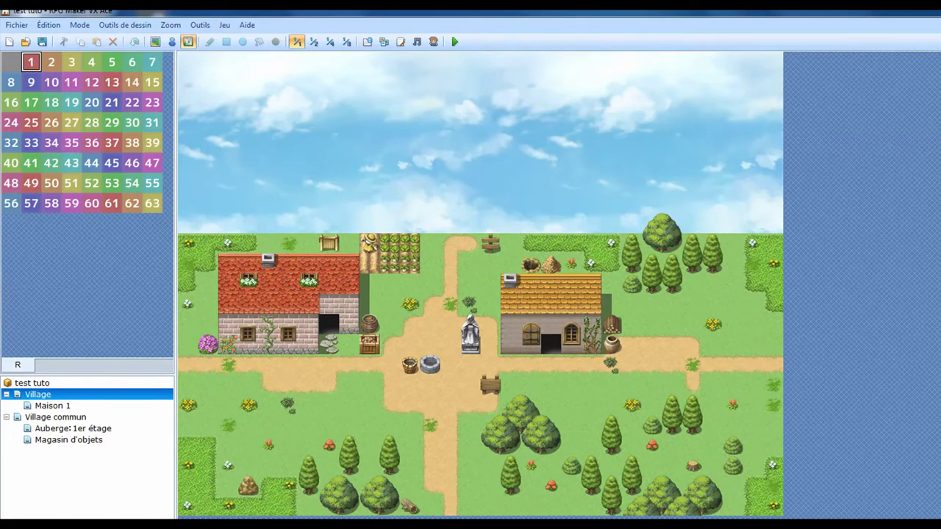
{"action": "left_click", "coordinate": [287, 492]}
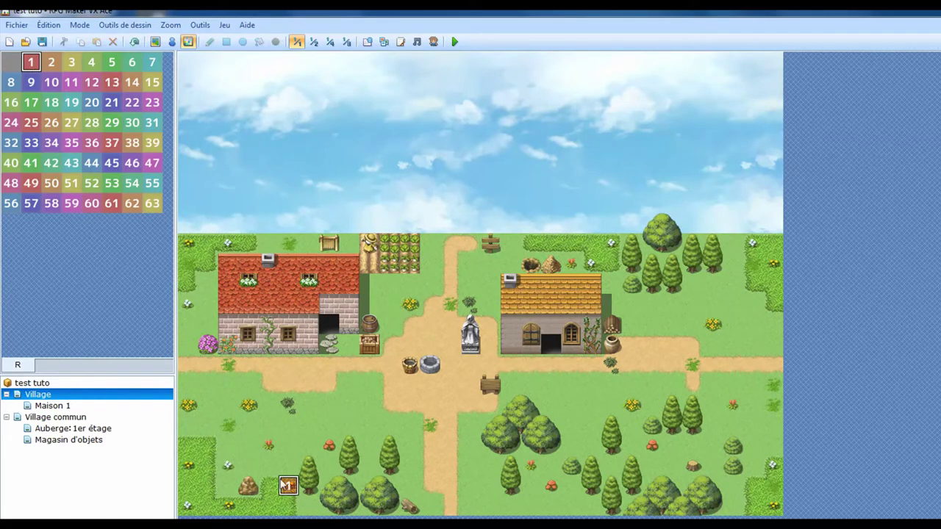
{"action": "left_click", "coordinate": [188, 284]}
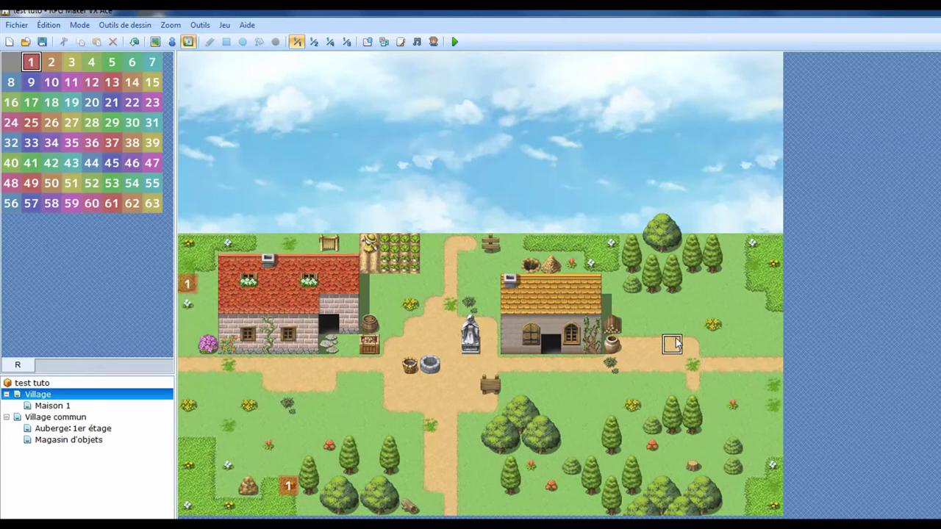
{"action": "mouse_move", "coordinate": [685, 331]}
{"action": "left_mouse_down"}
{"action": "mouse_move", "coordinate": [695, 328]}
{"action": "mouse_move", "coordinate": [693, 308]}
{"action": "mouse_move", "coordinate": [673, 305]}
{"action": "left_mouse_up"}
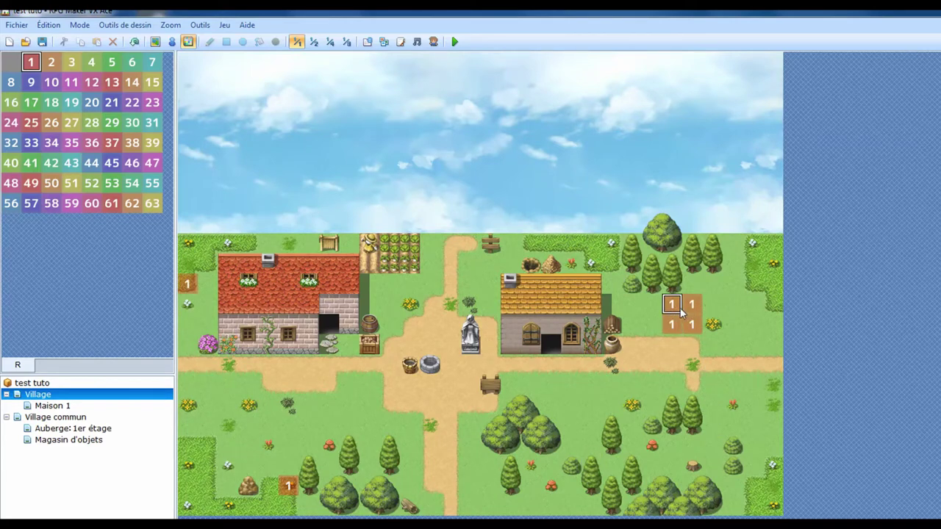
{"action": "mouse_move", "coordinate": [732, 426]}
{"action": "left_mouse_down"}
{"action": "mouse_move", "coordinate": [753, 427]}
{"action": "mouse_move", "coordinate": [732, 406]}
{"action": "left_mouse_up"}
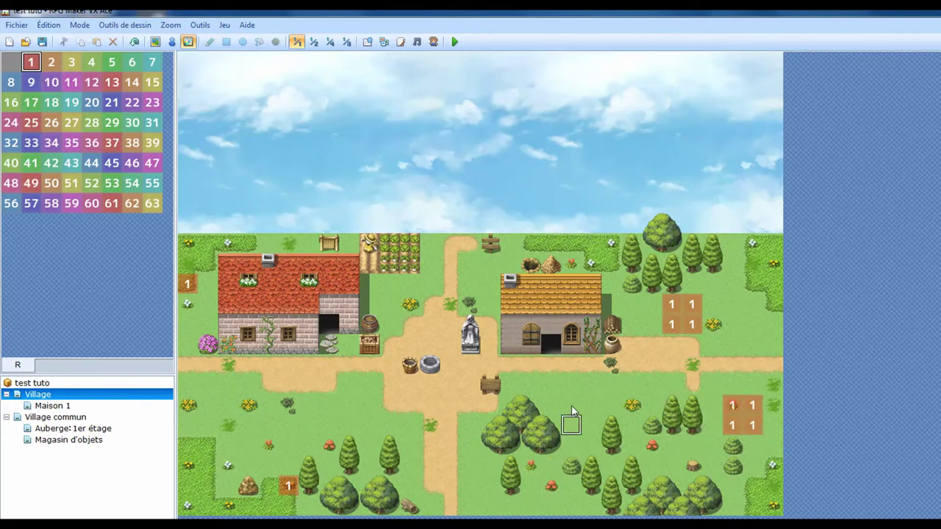
{"action": "mouse_move", "coordinate": [576, 414]}
{"action": "left_mouse_down"}
{"action": "mouse_move", "coordinate": [592, 432]}
{"action": "mouse_move", "coordinate": [590, 418]}
{"action": "left_mouse_up"}
- Add a second random encounter in the Village map's properties, using the group 005:Rat*3
{"action": "right_click", "coordinate": [49, 398]}
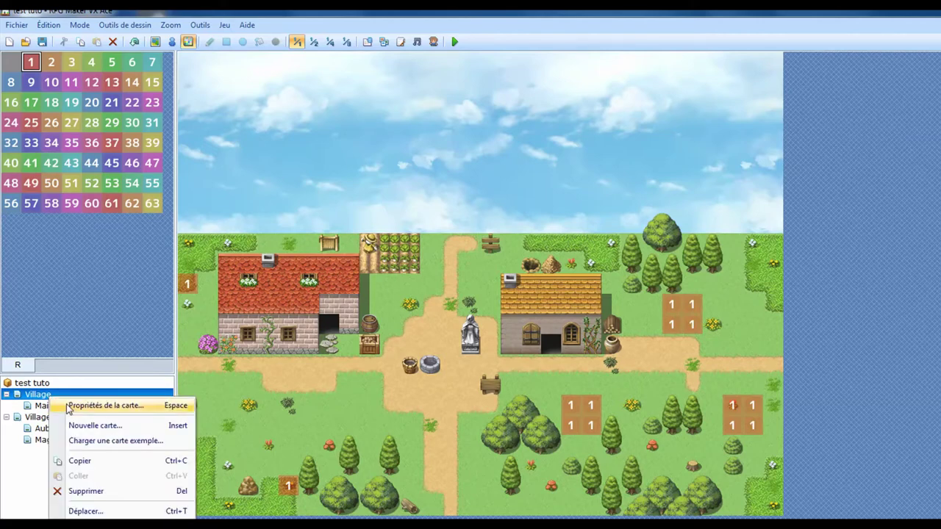
{"action": "left_click", "coordinate": [67, 407]}
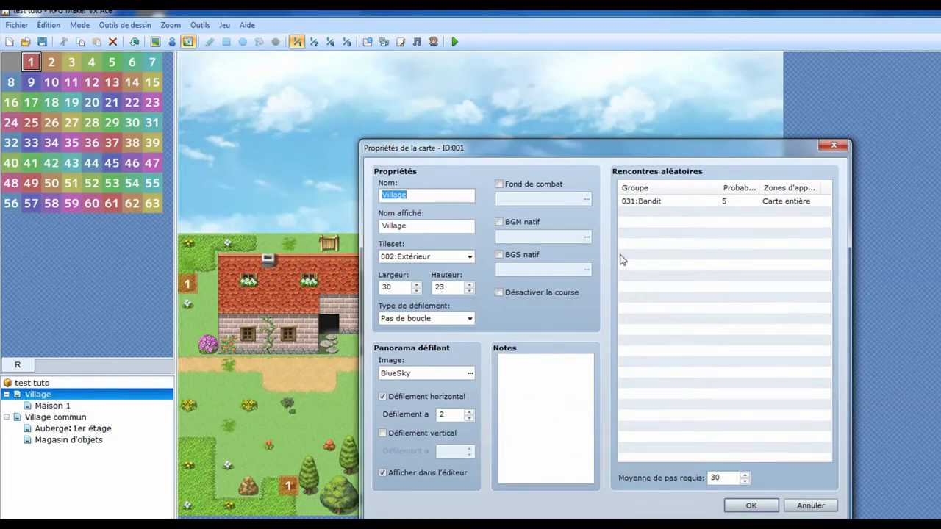
{"action": "left_click", "coordinate": [661, 212]}
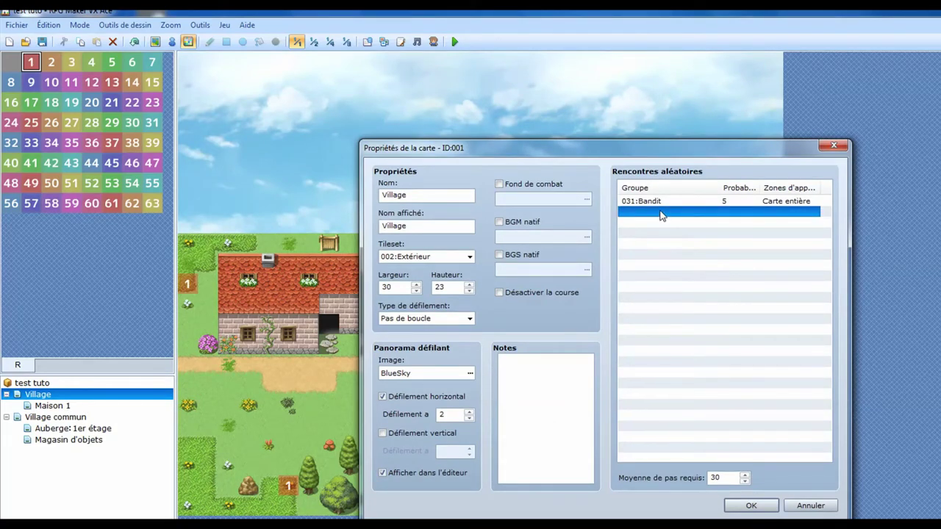
{"action": "double_click", "coordinate": [661, 212]}
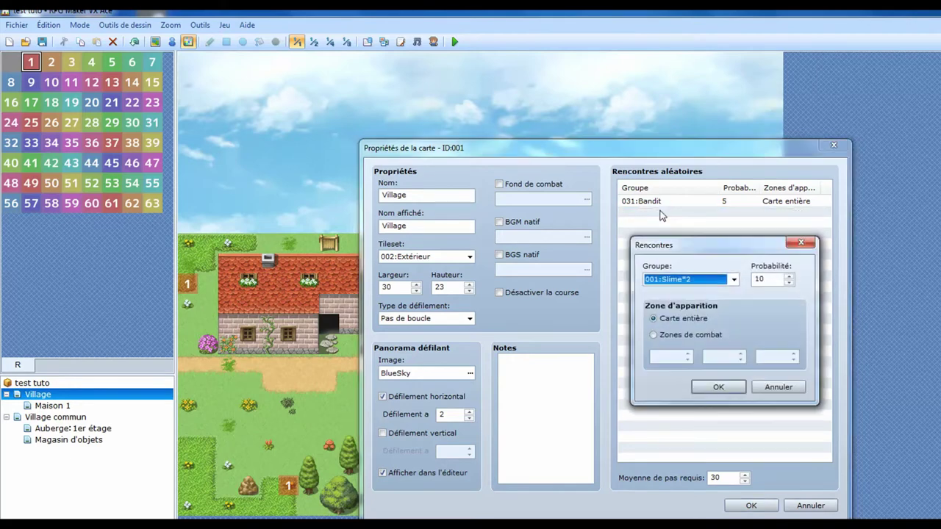
{"action": "left_click", "coordinate": [733, 280]}
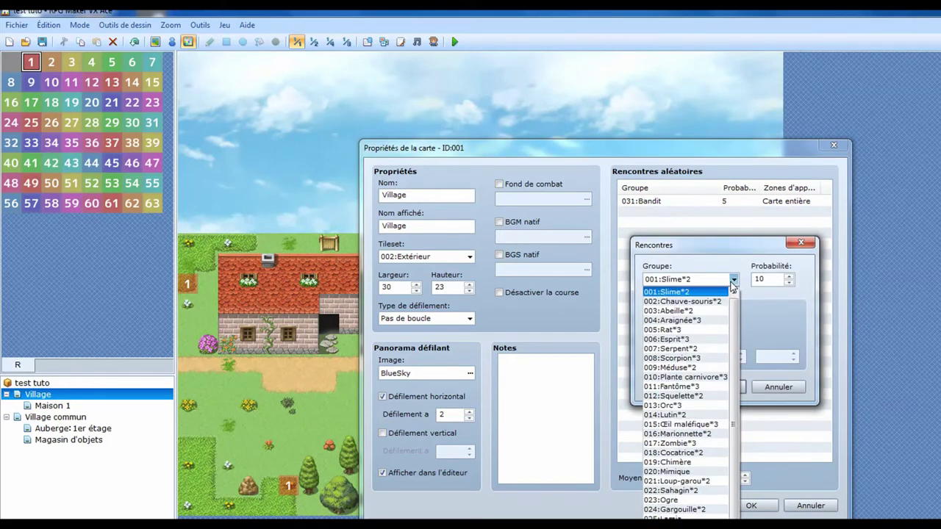
{"action": "left_click", "coordinate": [681, 331]}
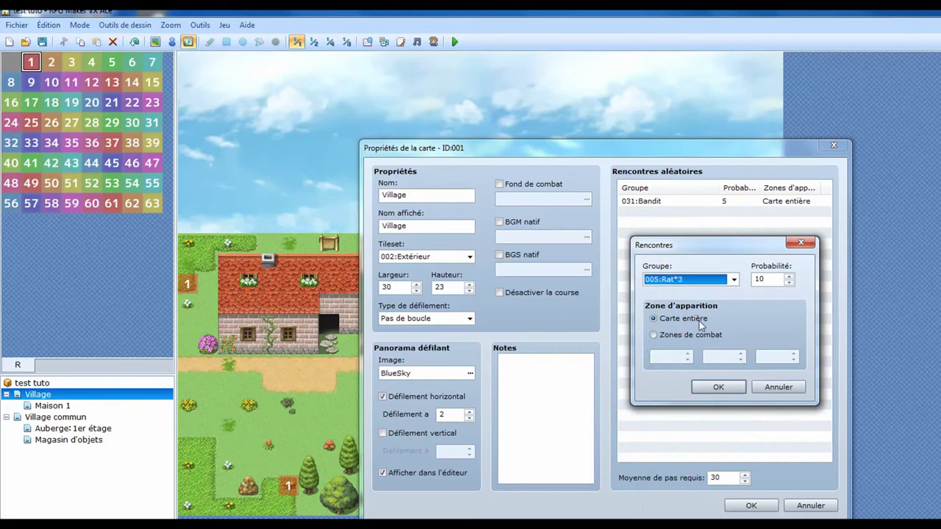
- Restrict the Rat*3 encounter to combat zone 1, and accept the encounter and the map properties
{"action": "left_click", "coordinate": [653, 335]}
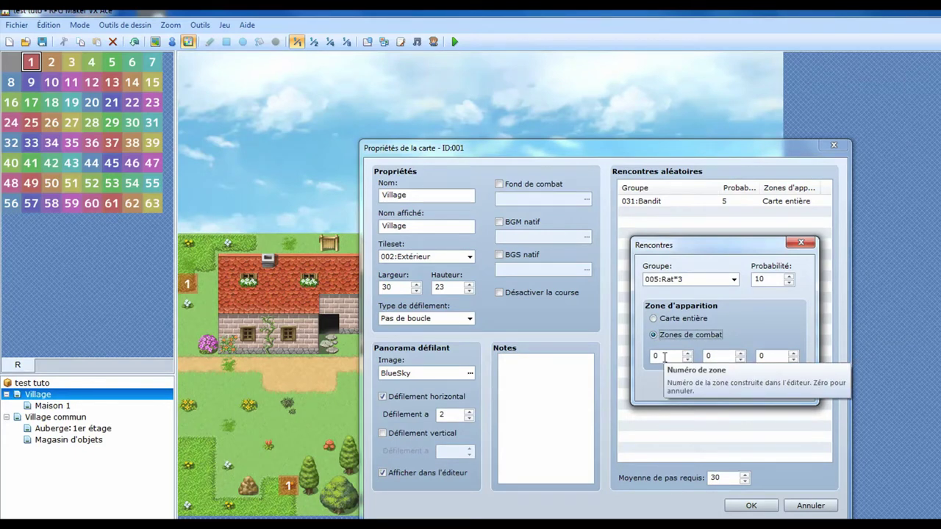
{"action": "left_click", "coordinate": [665, 357]}
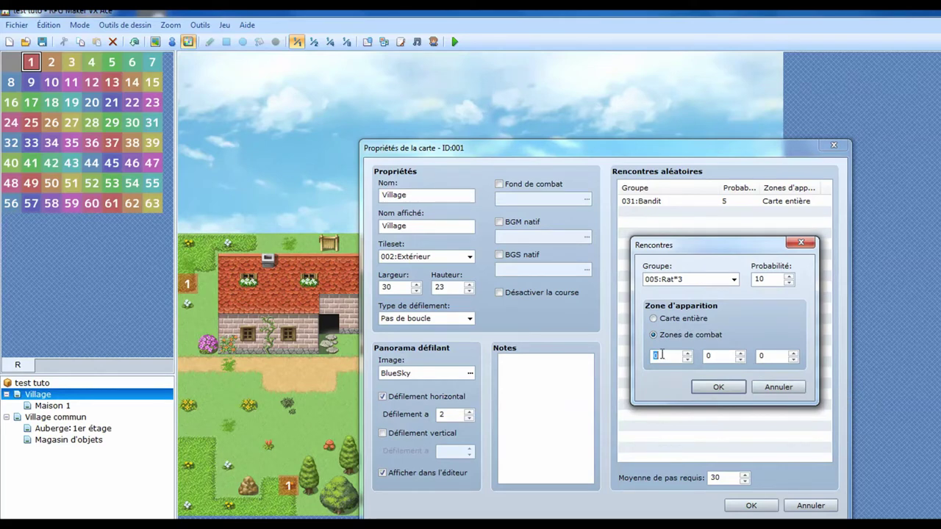
{"action": "type", "text": "1"}
{"action": "left_click", "coordinate": [718, 387]}
{"action": "left_click", "coordinate": [751, 506]}
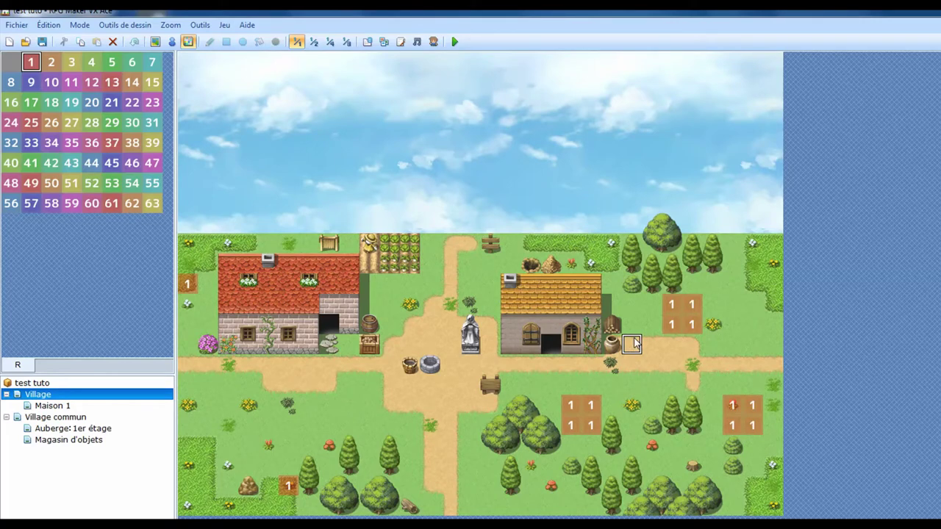
- Return to event editing, create a new event on the path near the Village map's east edge, and name it Ennemi
{"action": "left_click", "coordinate": [171, 42]}
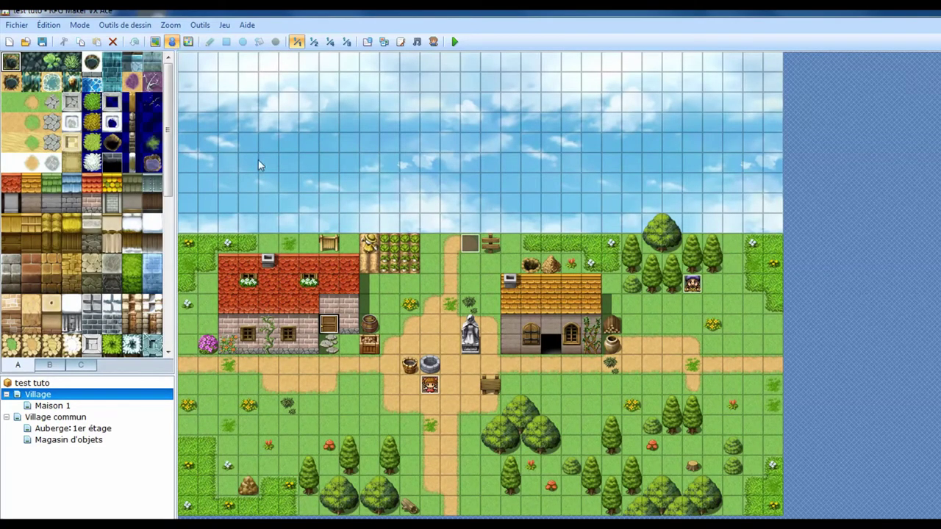
{"action": "left_click", "coordinate": [751, 365]}
{"action": "double_click", "coordinate": [753, 366]}
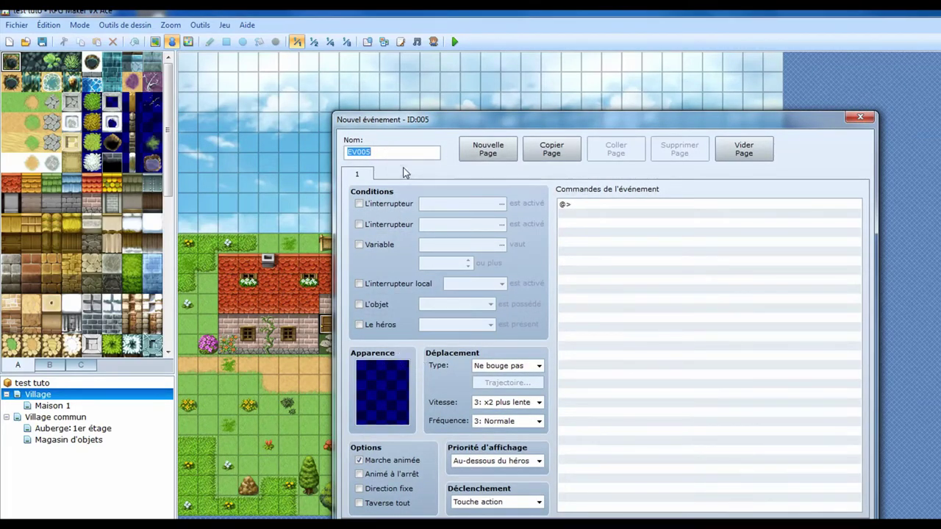
{"action": "type", "text": "E"}
{"action": "key", "text": "Menu"}
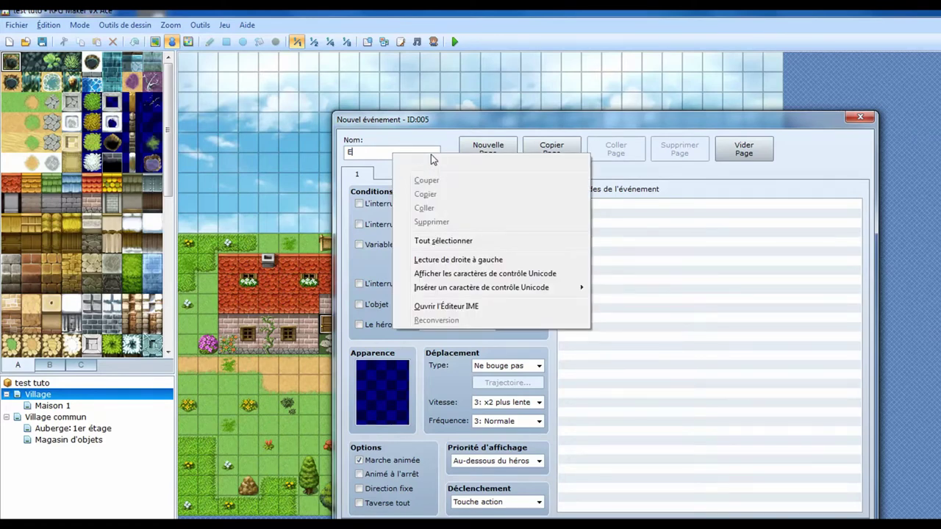
{"action": "left_click", "coordinate": [389, 153]}
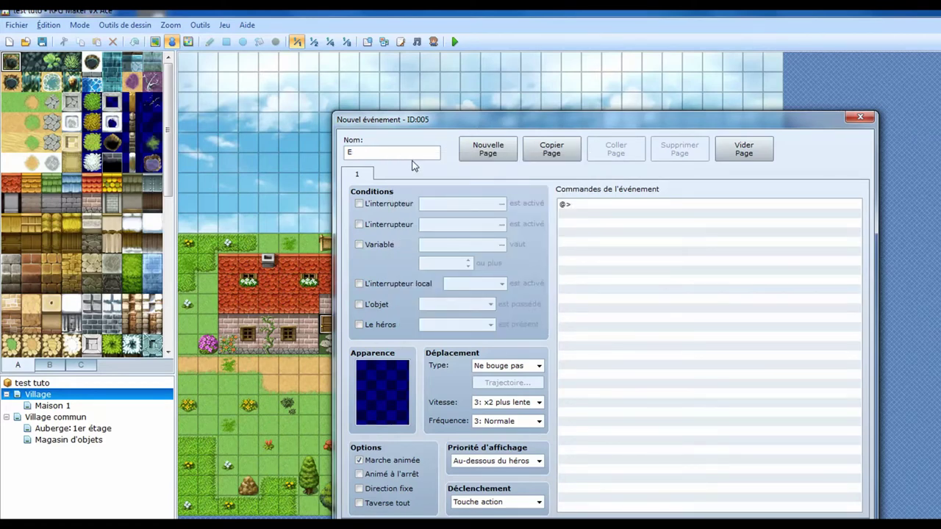
{"action": "type", "text": "nnemi"}
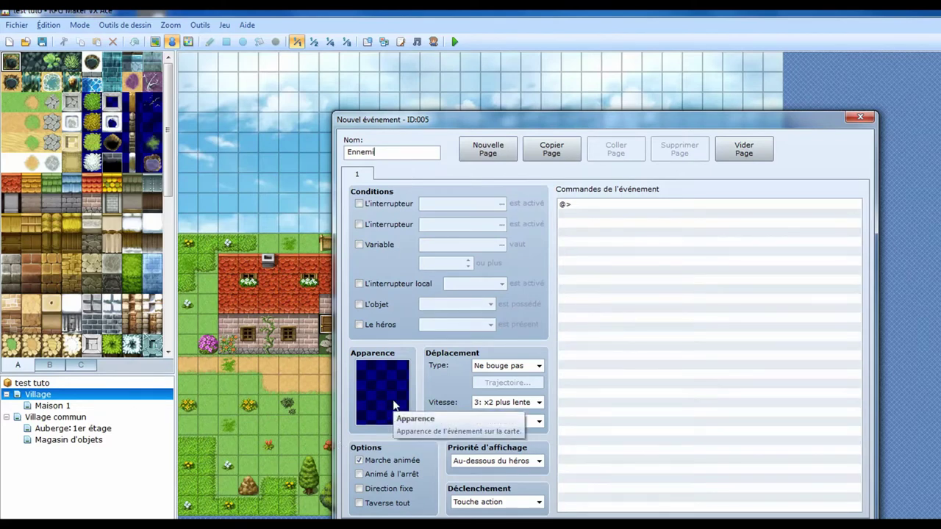
- Give the Ennemi event the left-facing turbaned bandit sprite from the Evil character set as its appearance
{"action": "double_click", "coordinate": [395, 405]}
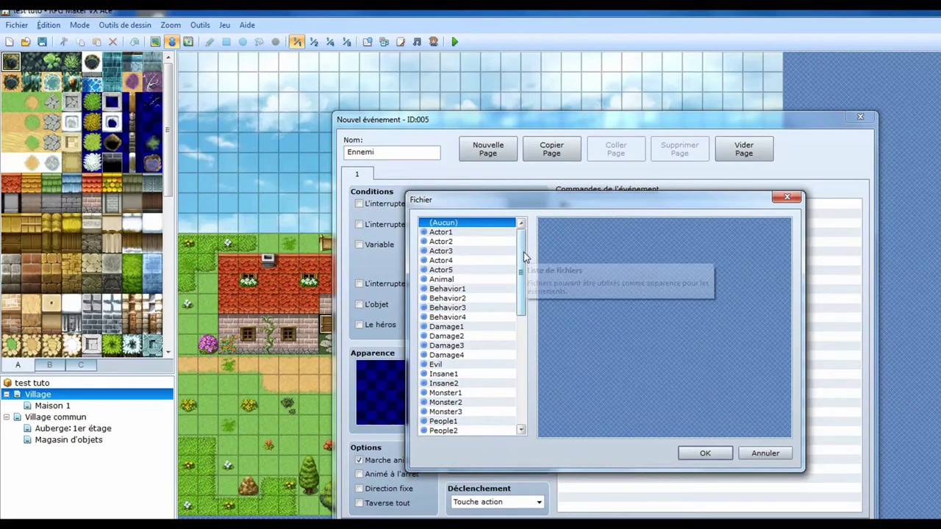
{"action": "left_click", "coordinate": [439, 365]}
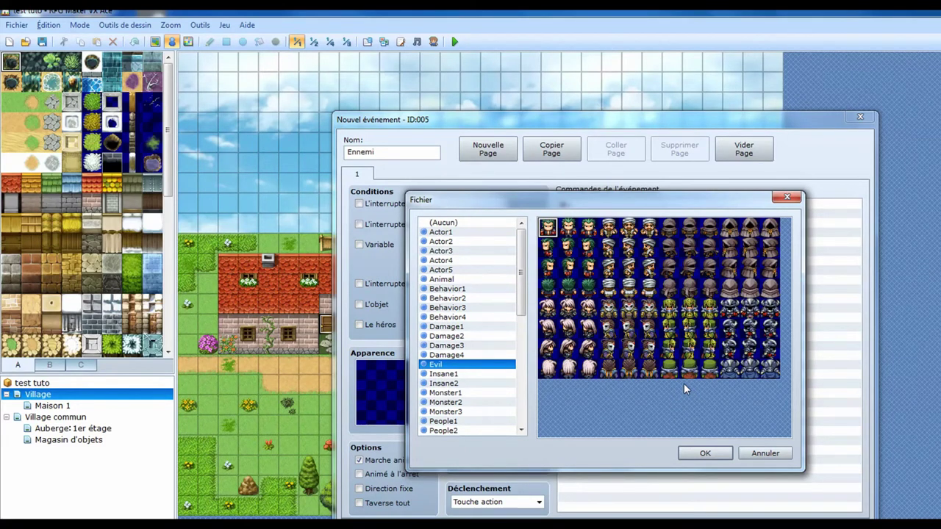
{"action": "left_click", "coordinate": [630, 248]}
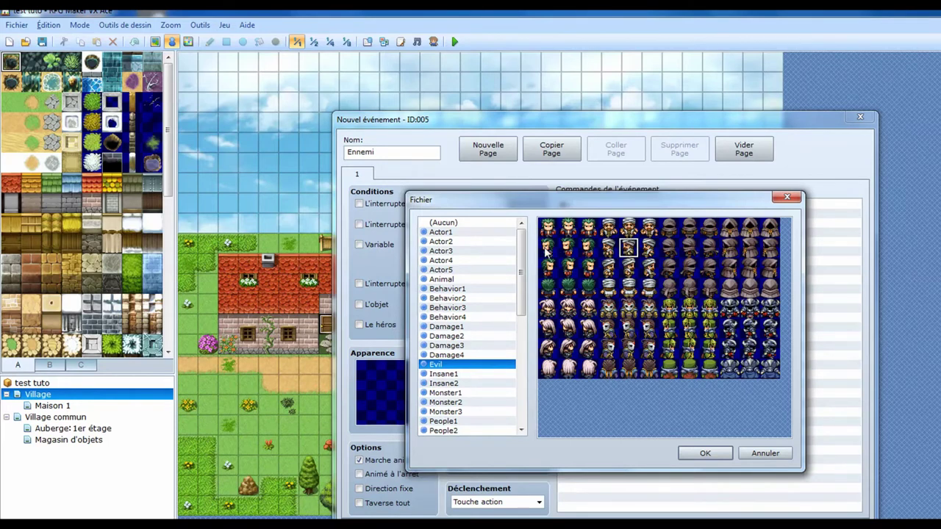
{"action": "left_click", "coordinate": [704, 454]}
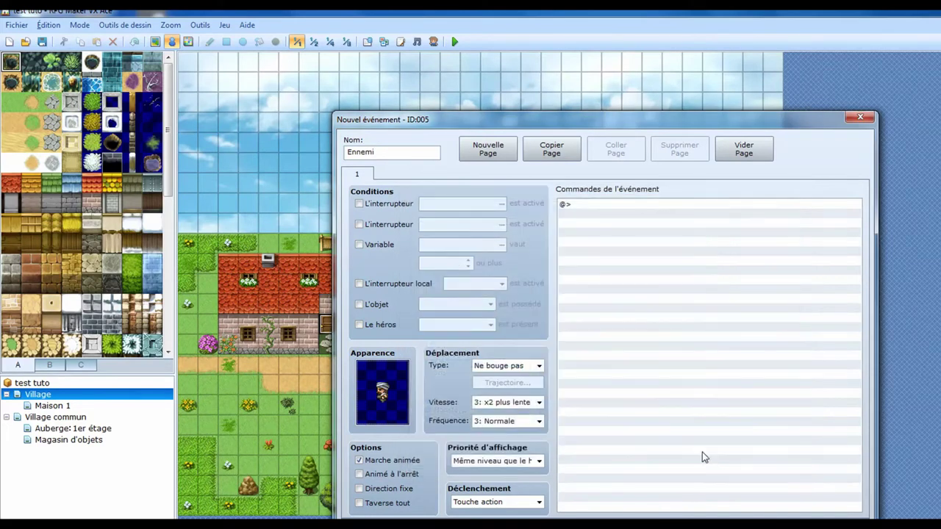
- Enable Animé à l'arrêt for the Ennemi event and begin its message command with the turbaned bandit portrait from the Evil set
{"action": "left_click", "coordinate": [359, 475]}
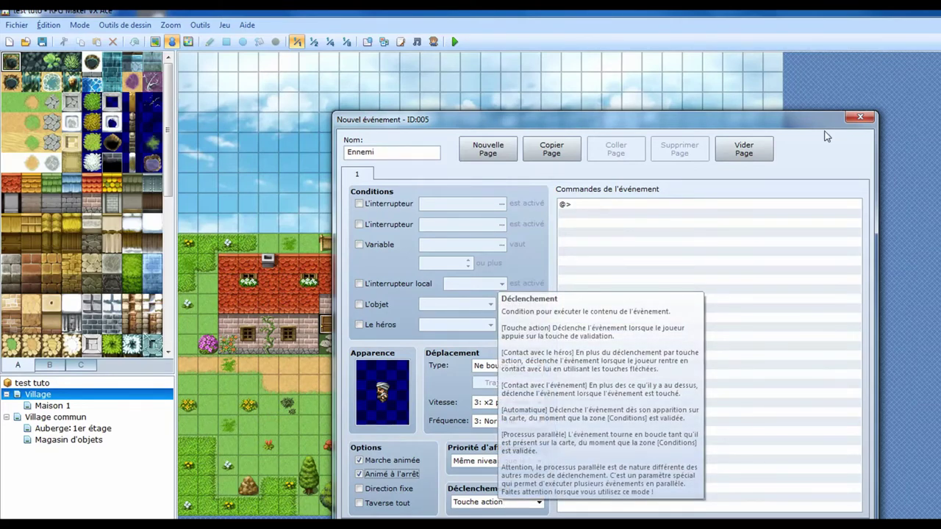
{"action": "double_click", "coordinate": [589, 205]}
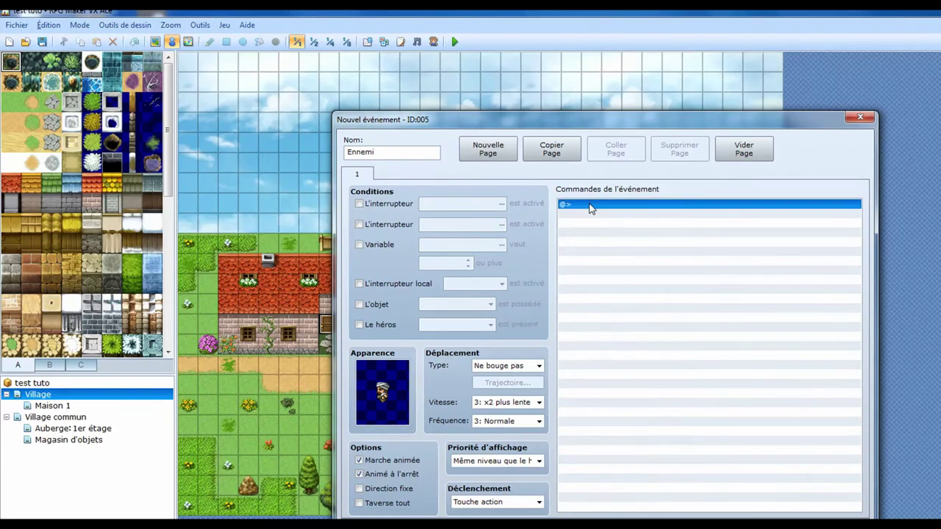
{"action": "left_click", "coordinate": [638, 220]}
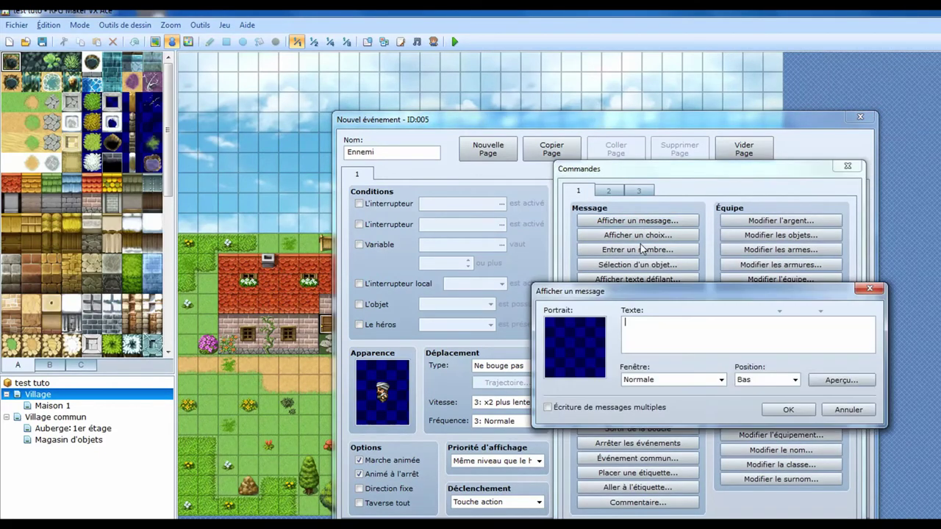
{"action": "double_click", "coordinate": [577, 343]}
{"action": "left_click", "coordinate": [544, 302]}
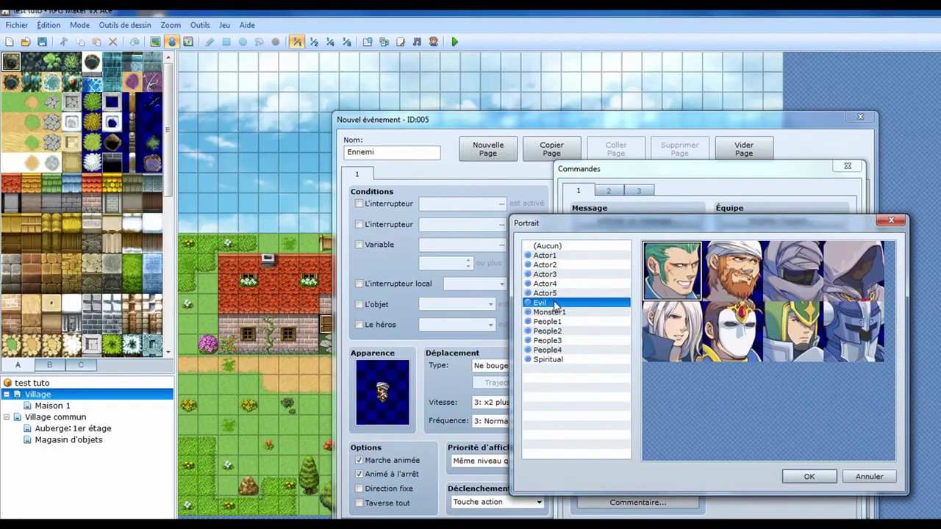
{"action": "left_click", "coordinate": [728, 285]}
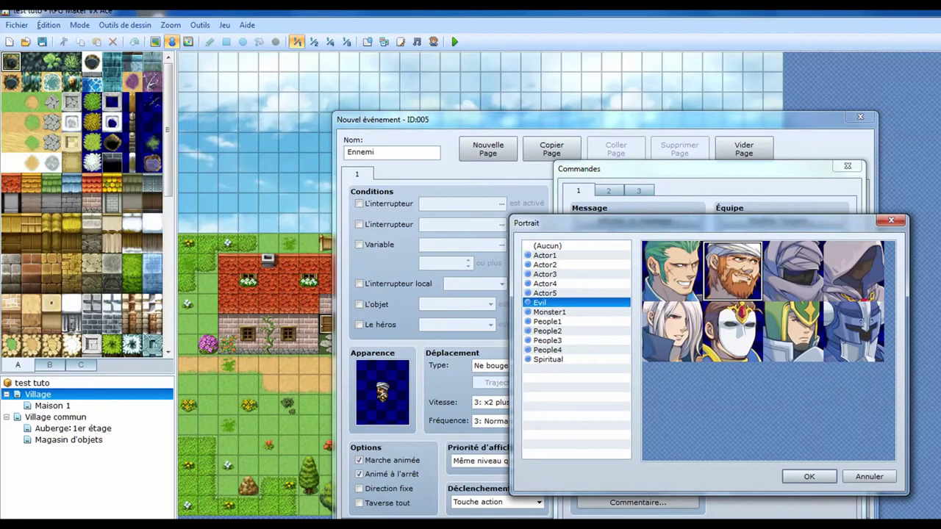
{"action": "left_click", "coordinate": [809, 477]}
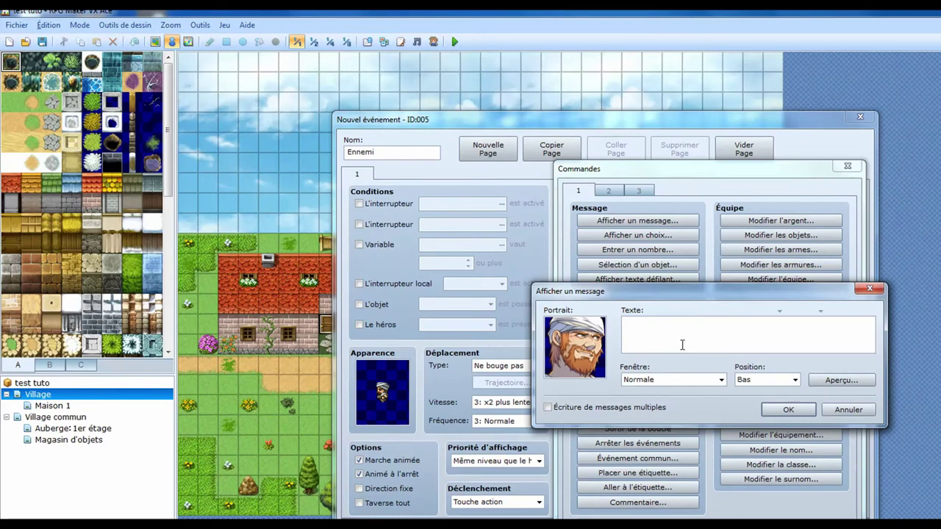
- Write the message "La bourse ou la vie !", set its window style to Bande sombre, and accept it
{"action": "type", "text": "La bourse ou la vie "}
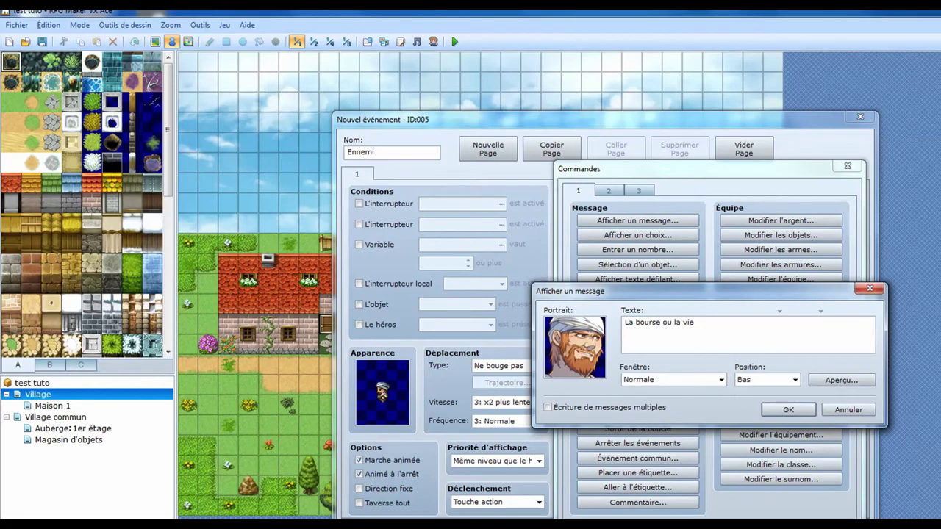
{"action": "type", "text": "!"}
{"action": "left_click", "coordinate": [721, 380]}
{"action": "left_click", "coordinate": [674, 402]}
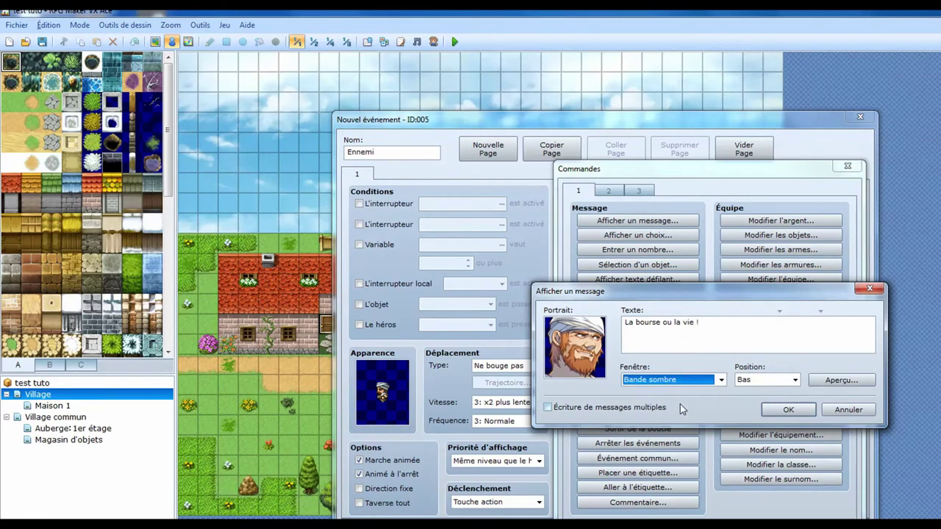
{"action": "left_click", "coordinate": [786, 410]}
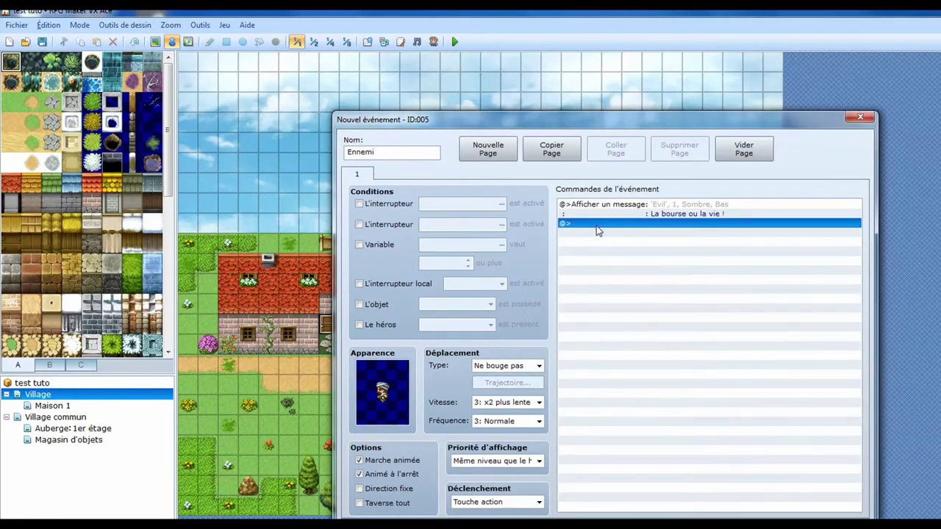
- Add a Démarrer un combat command after the message, using the predefined group 031:Bandit
{"action": "double_click", "coordinate": [597, 230]}
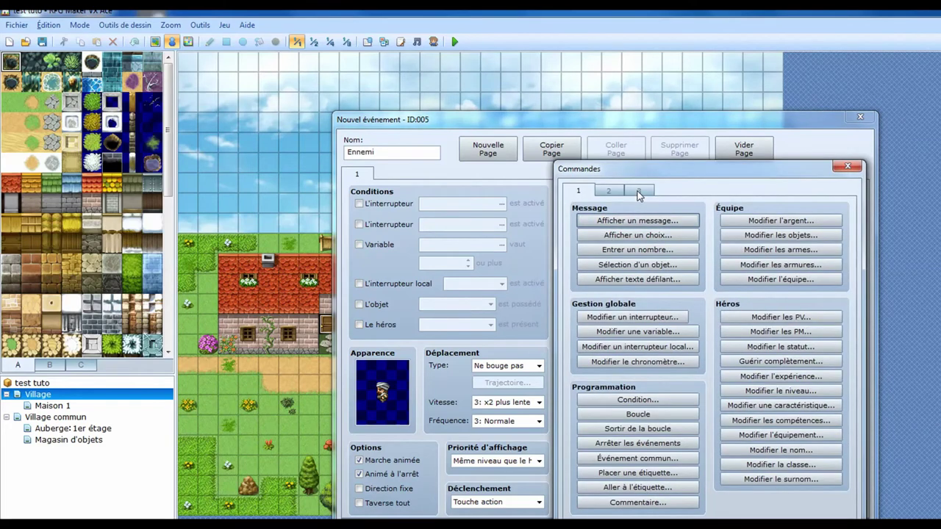
{"action": "left_click", "coordinate": [638, 192]}
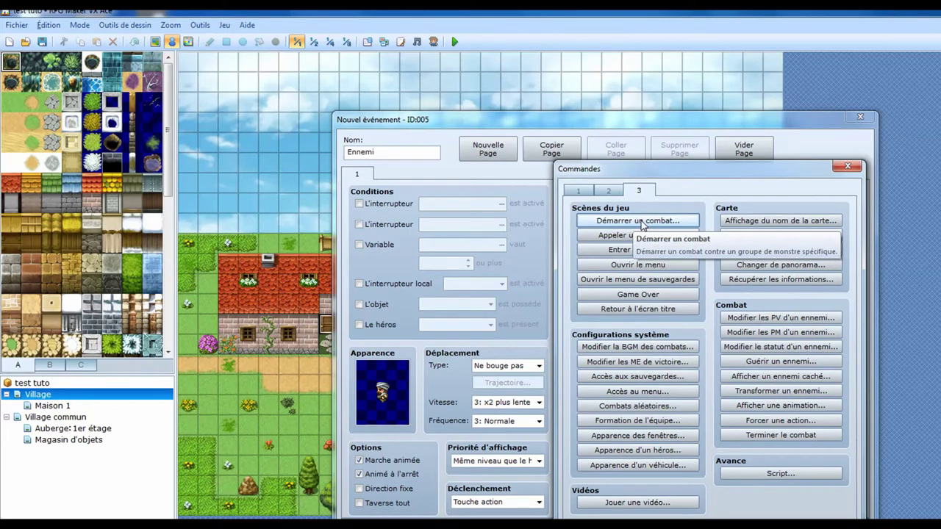
{"action": "left_click", "coordinate": [640, 222]}
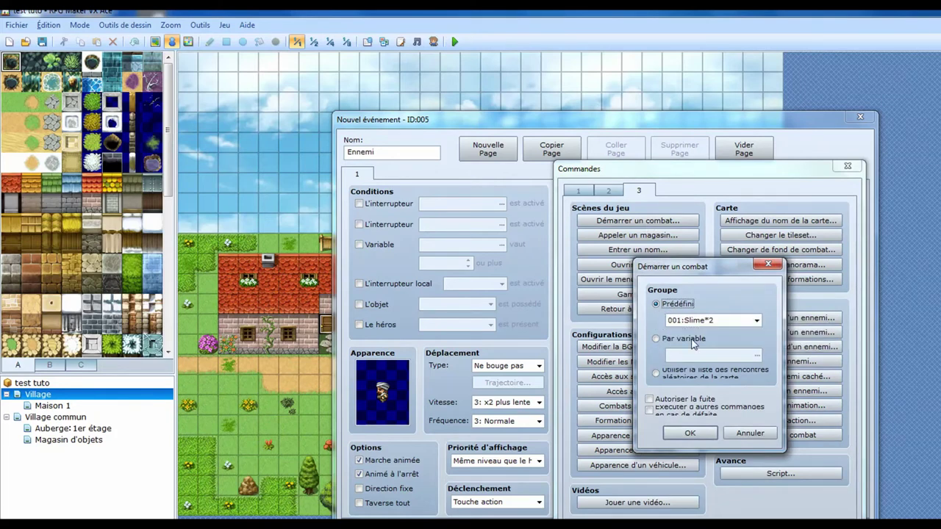
{"action": "left_click", "coordinate": [757, 321]}
{"action": "scroll", "coordinate": [751, 425], "scroll_direction": "down", "scroll_amount": 1}
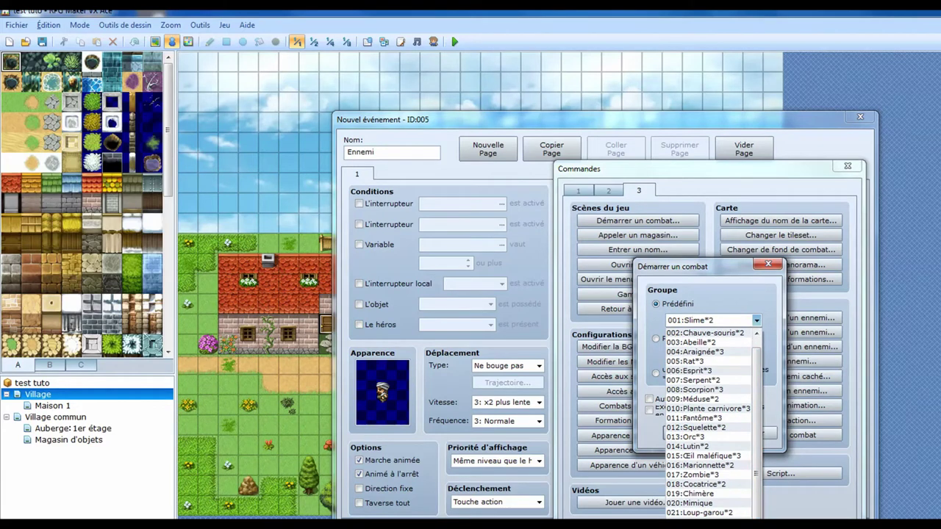
{"action": "scroll", "coordinate": [742, 484], "scroll_direction": "down", "scroll_amount": 5}
{"action": "left_click", "coordinate": [741, 484]}
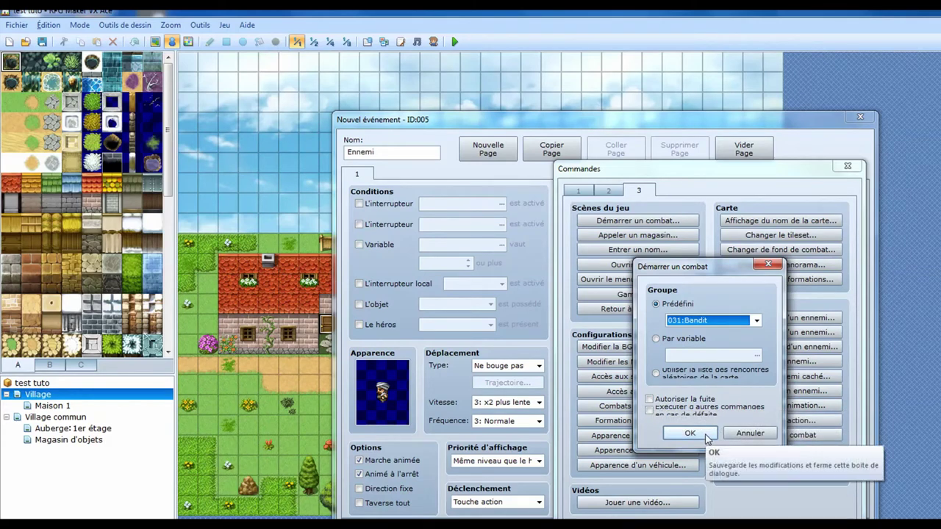
{"action": "left_click", "coordinate": [706, 435]}
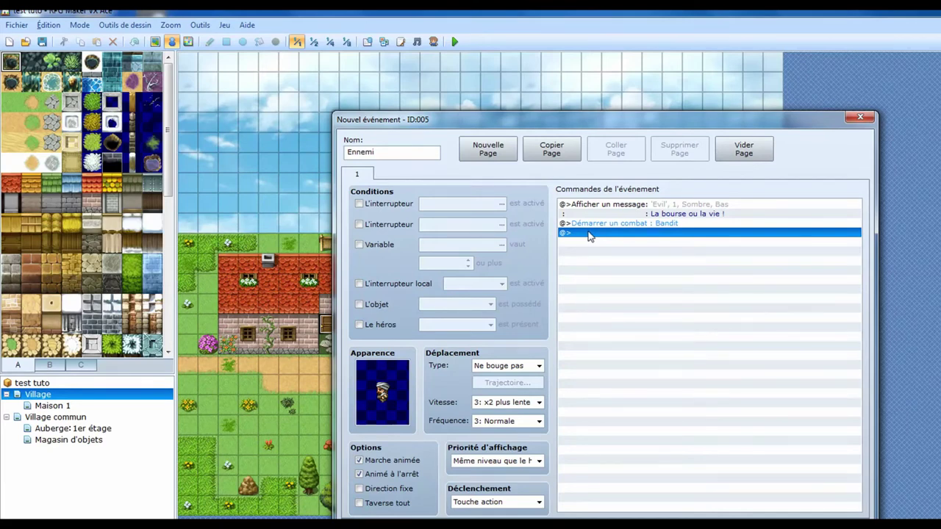
- Add a command after the combat that activates local switch A
{"action": "double_click", "coordinate": [588, 233]}
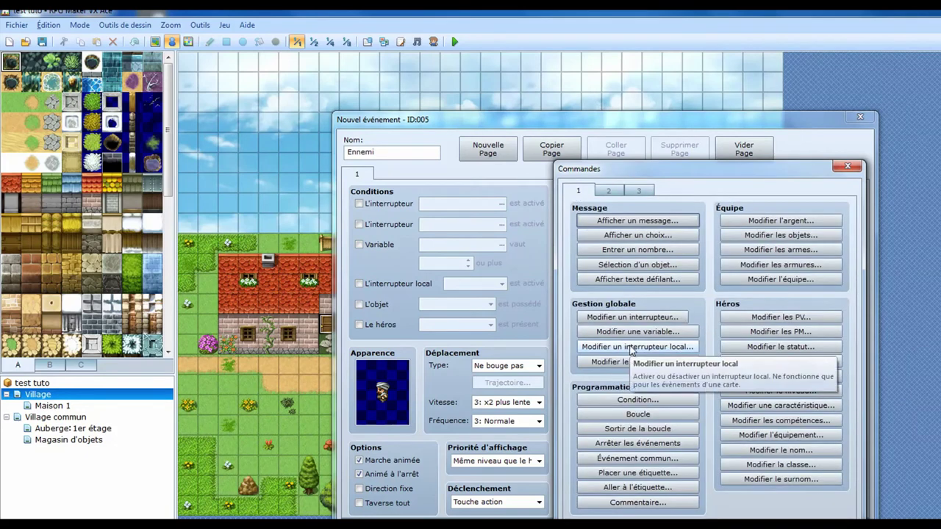
{"action": "left_click", "coordinate": [630, 349]}
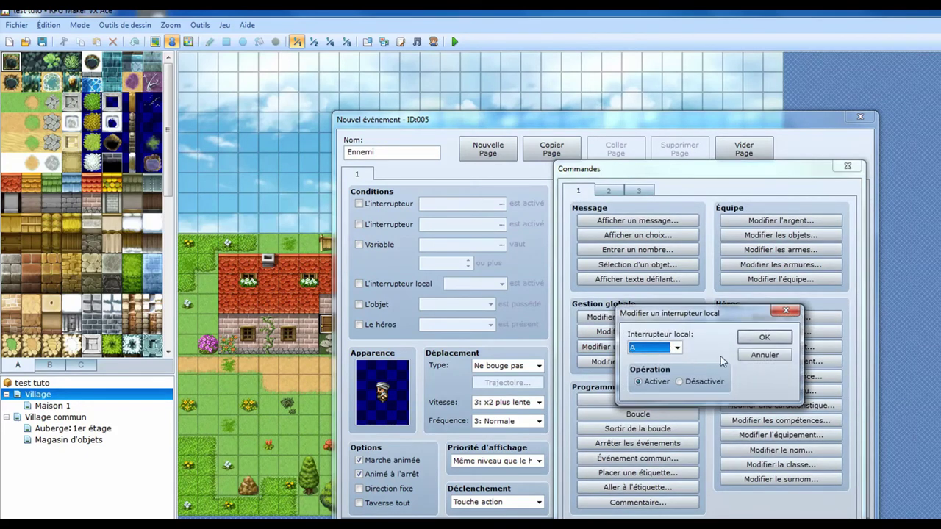
{"action": "left_click", "coordinate": [764, 339]}
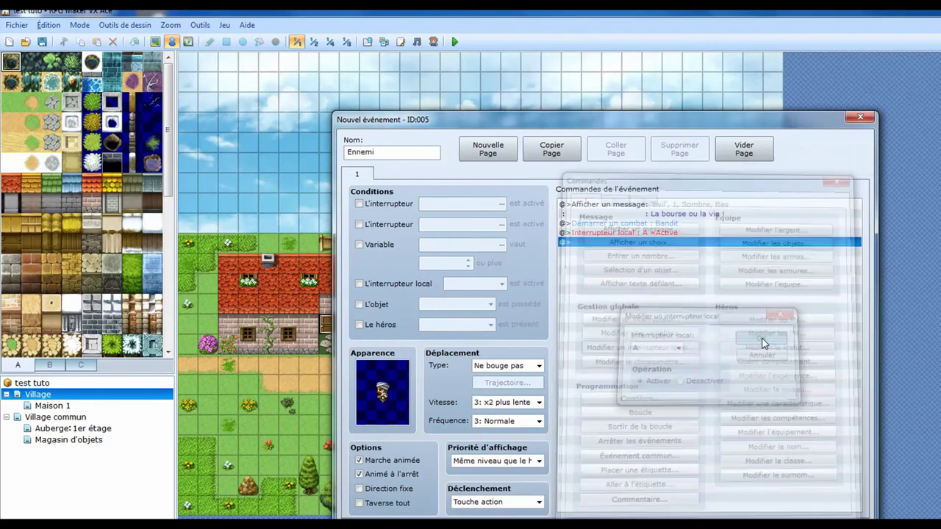
- Add an empty second page to the event, conditioned on local switch A, and accept the event
{"action": "left_click", "coordinate": [487, 150]}
{"action": "left_click", "coordinate": [359, 284]}
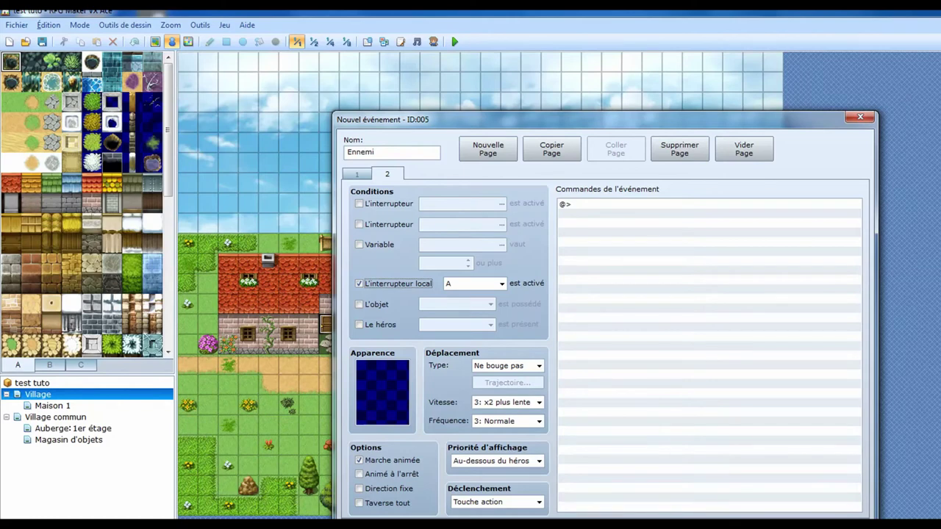
{"action": "key", "text": "Escape"}
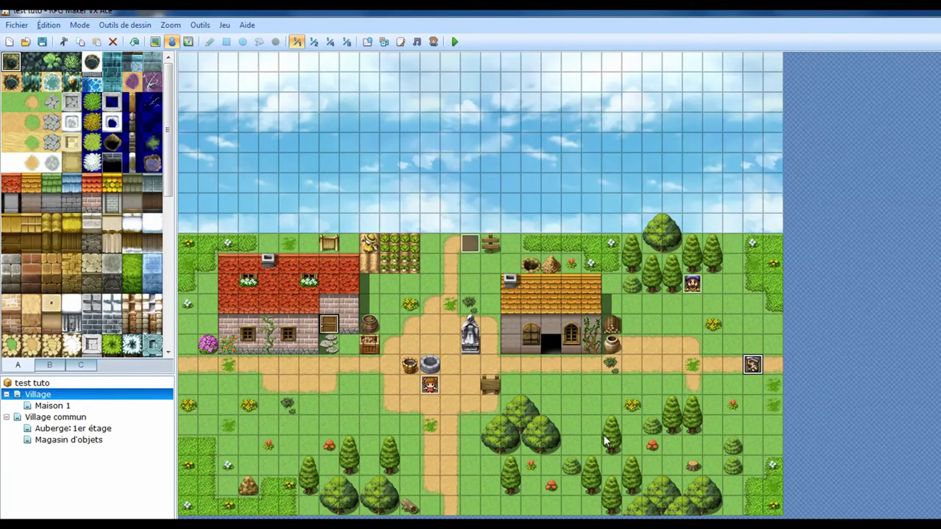
- Launch a playtest, saving the changes to test tuto, and start a new game
{"action": "left_click", "coordinate": [456, 43]}
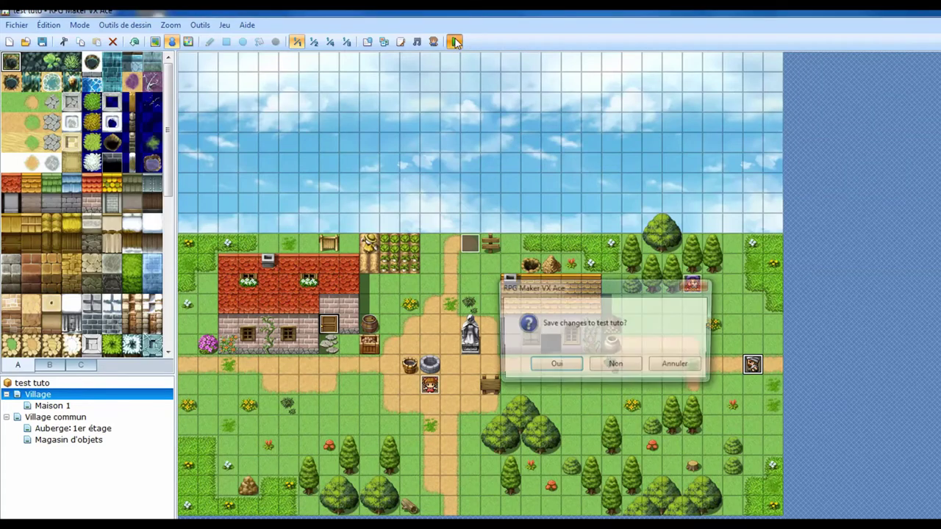
{"action": "left_click", "coordinate": [553, 366]}
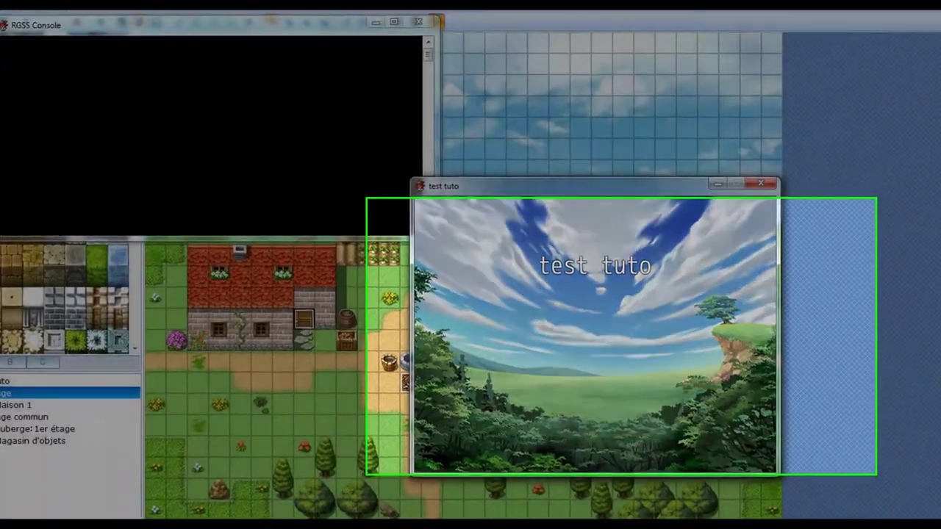
{"action": "key", "text": "Return"}
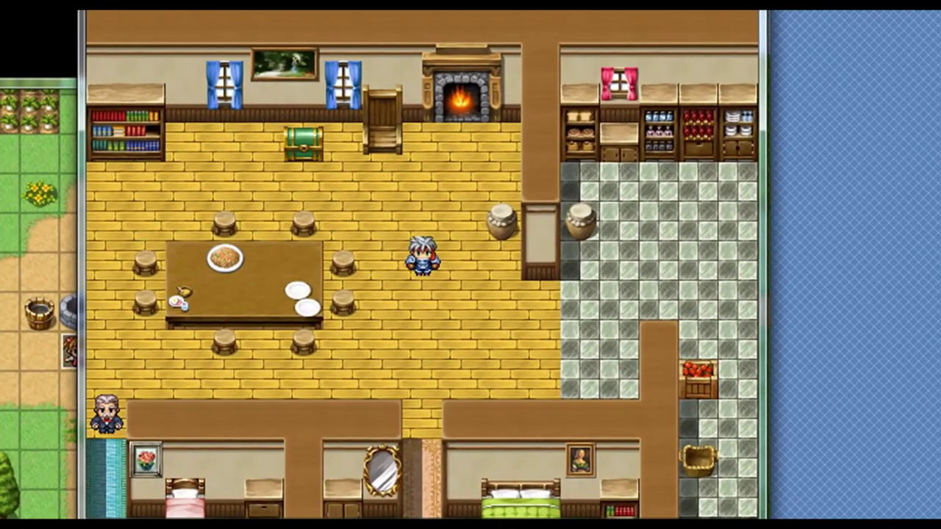
- Walk the hero into the kitchen and take bread from the shelf beside the dividing wall, answering Oui
{"action": "key", "text": "Right"}
{"action": "key", "text": "Right"}
{"action": "key", "text": "Right"}
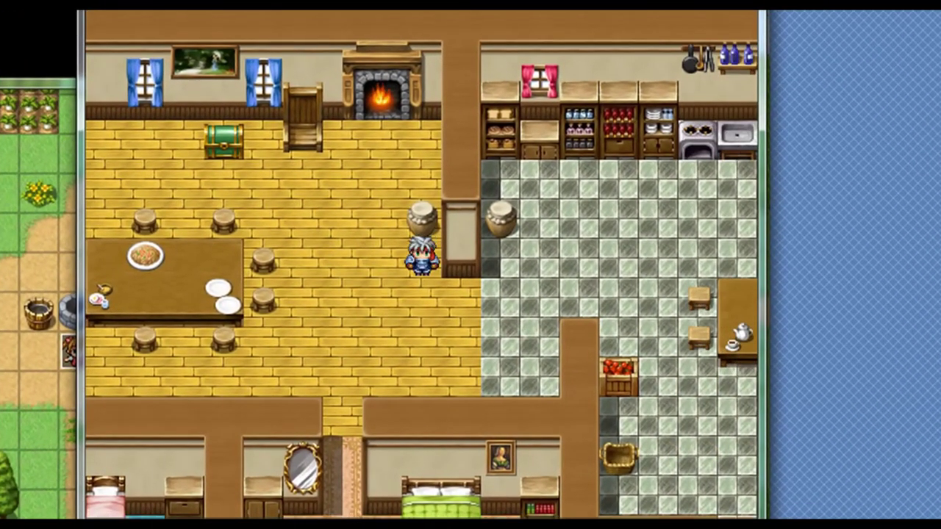
{"action": "key", "text": "Down"}
{"action": "key", "text": "Right"}
{"action": "key", "text": "Right"}
{"action": "key", "text": "Up"}
{"action": "key", "text": "Up"}
{"action": "key", "text": "Up"}
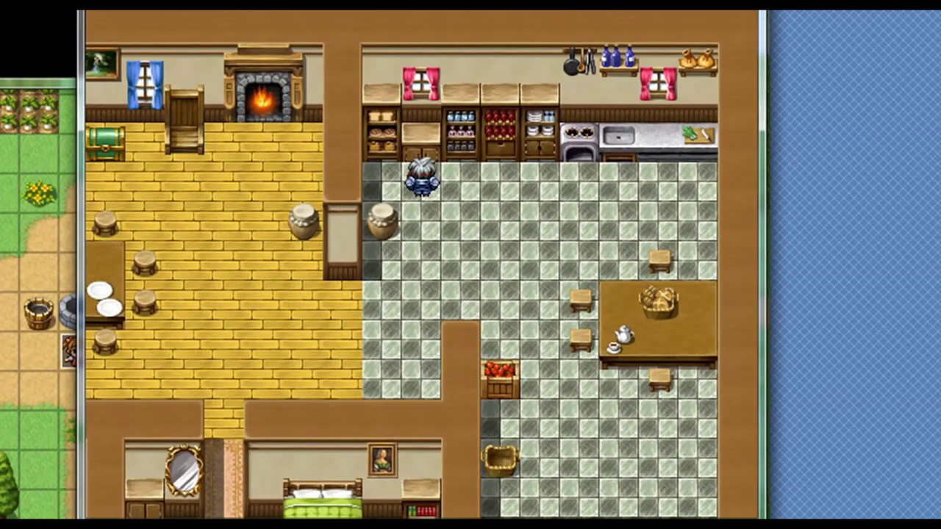
{"action": "key", "text": "Left"}
{"action": "key", "text": "Return"}
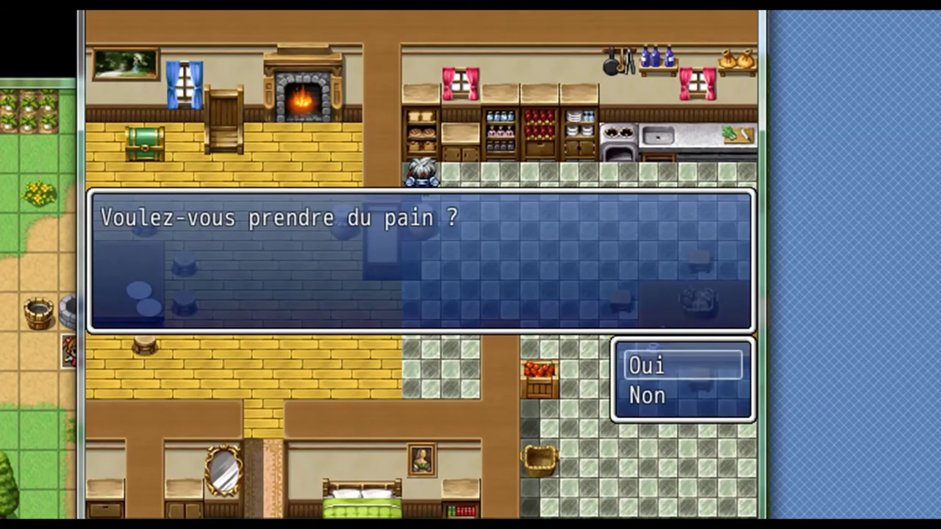
{"action": "key", "text": "Return"}
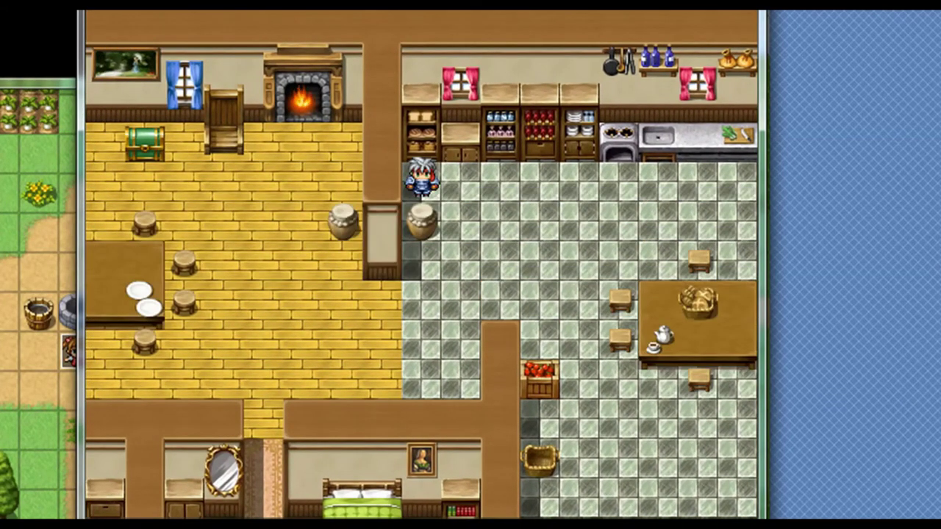
- Walk the hero across the kitchen and down to the empty basket near the hallway
{"action": "key", "text": "Right"}
{"action": "key", "text": "Right"}
{"action": "key", "text": "Down"}
{"action": "key", "text": "Right"}
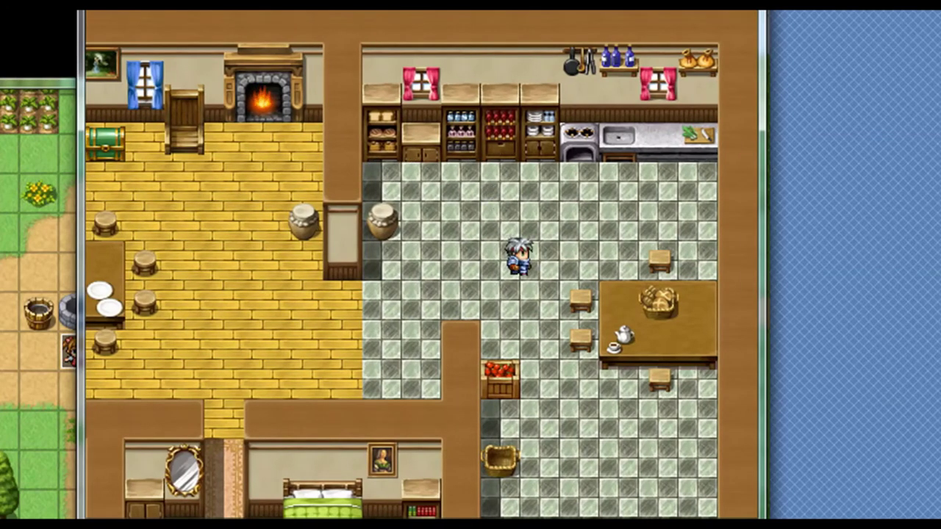
{"action": "key", "text": "Down"}
{"action": "key", "text": "Down"}
{"action": "key", "text": "Down"}
{"action": "key", "text": "Down"}
{"action": "key", "text": "Down"}
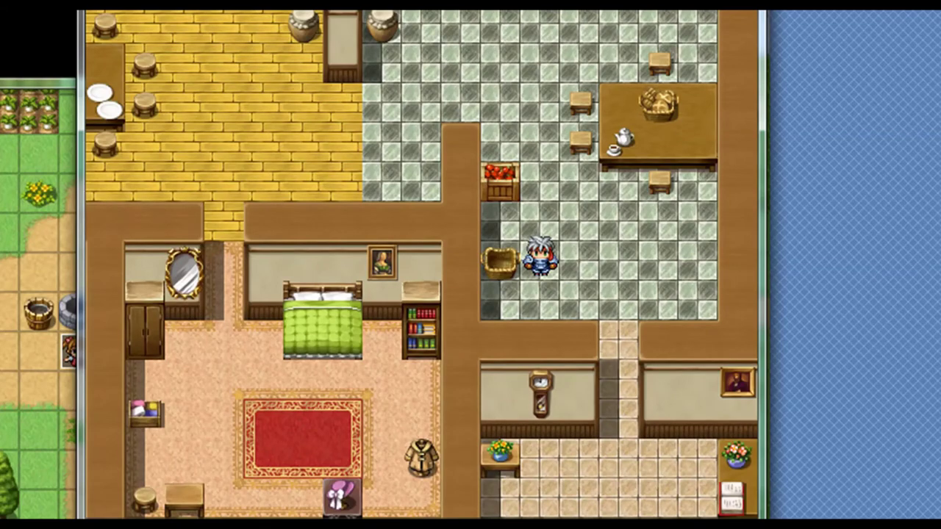
- Open the hero's equipment screen from the in-game menu
{"action": "key", "text": "Escape"}
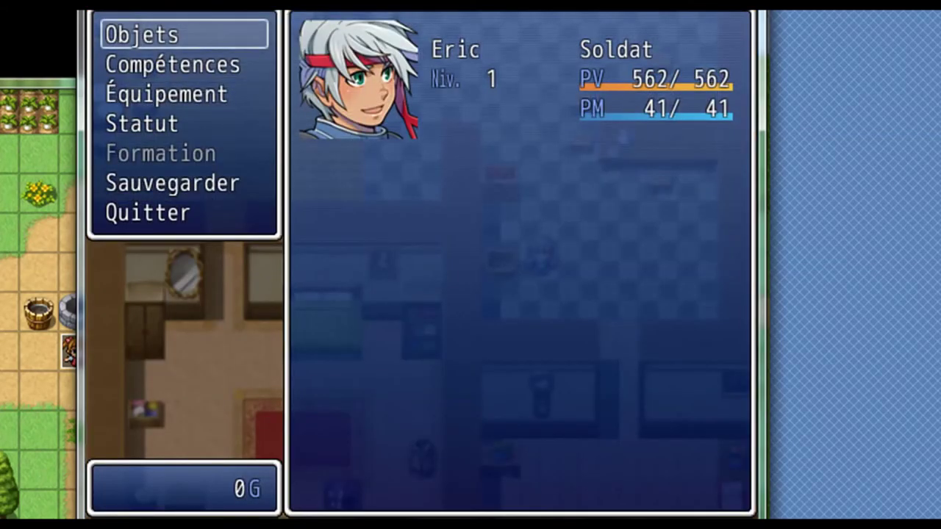
{"action": "key", "text": "Down"}
{"action": "key", "text": "Down"}
{"action": "key", "text": "Return"}
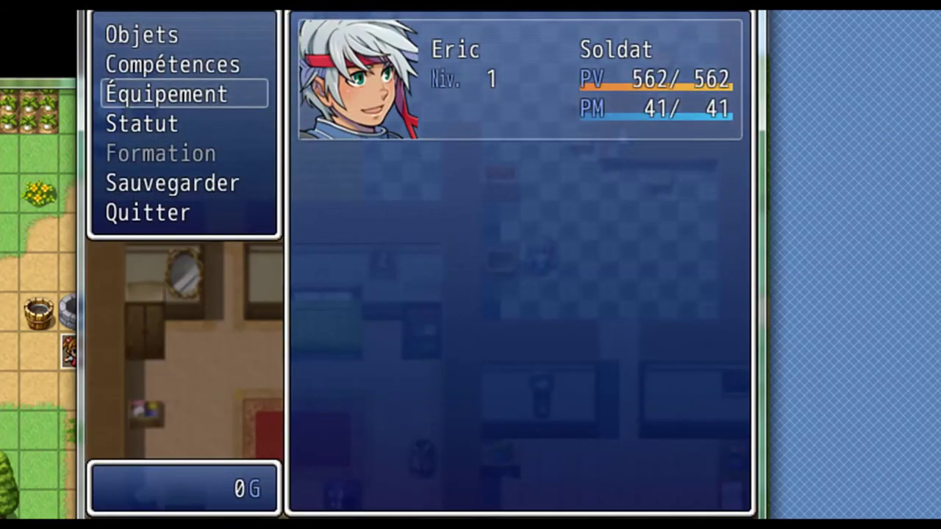
{"action": "key", "text": "Return"}
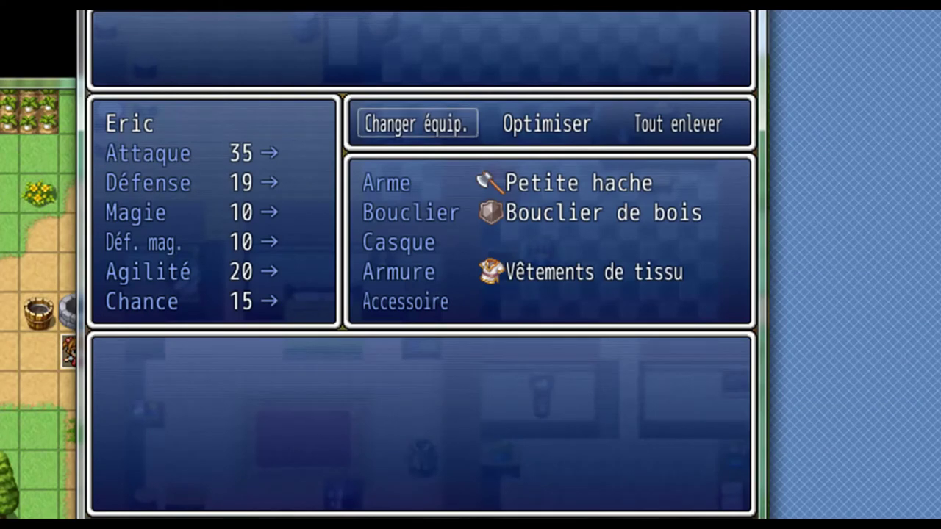
- Unequip the hero's Petite hache weapon and Bouclier de bois shield
{"action": "key", "text": "Return"}
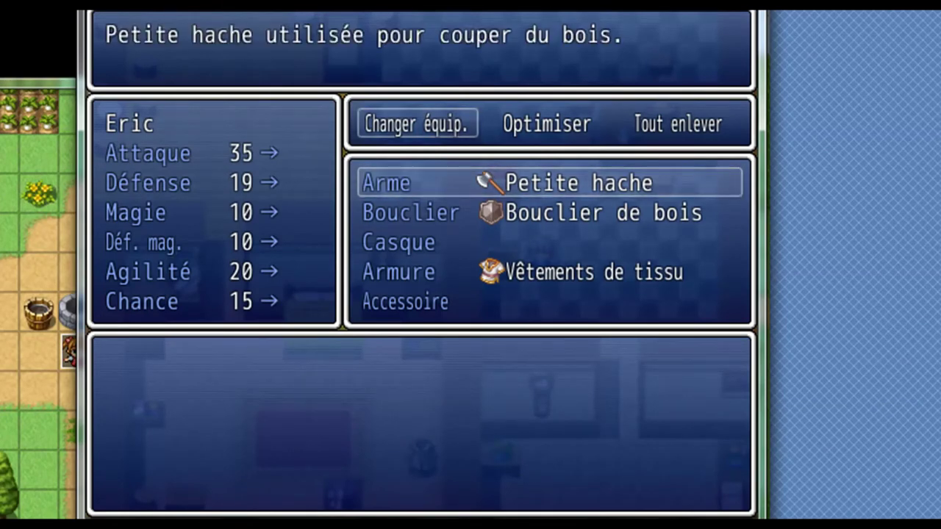
{"action": "key", "text": "Return"}
{"action": "key", "text": "Return"}
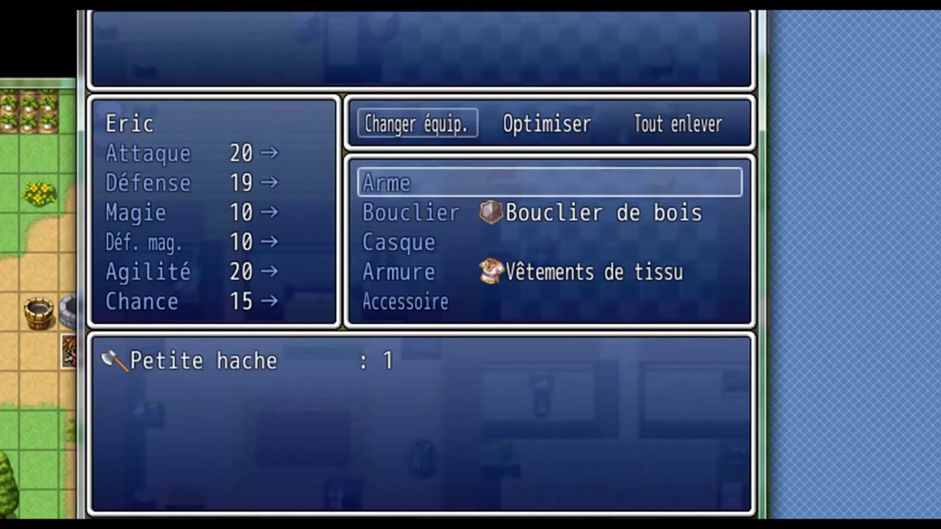
{"action": "key", "text": "Down"}
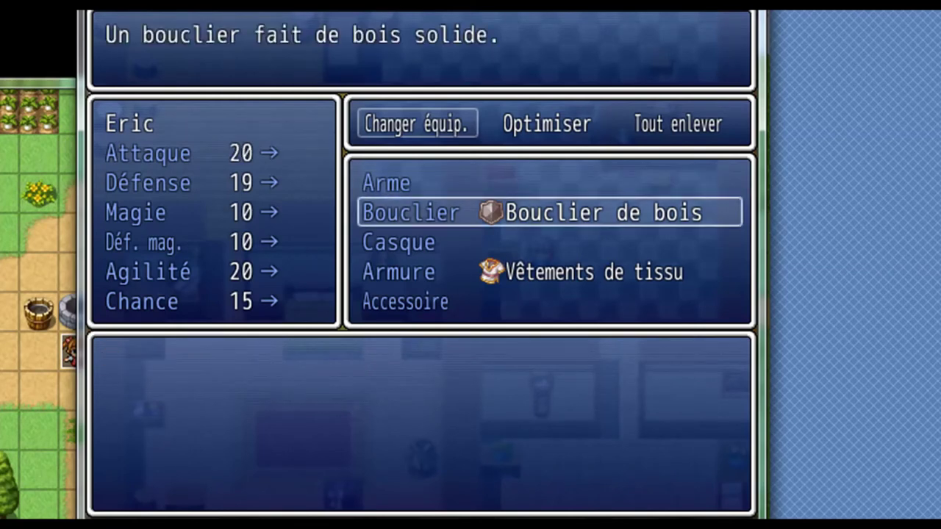
{"action": "key", "text": "Return"}
{"action": "key", "text": "Return"}
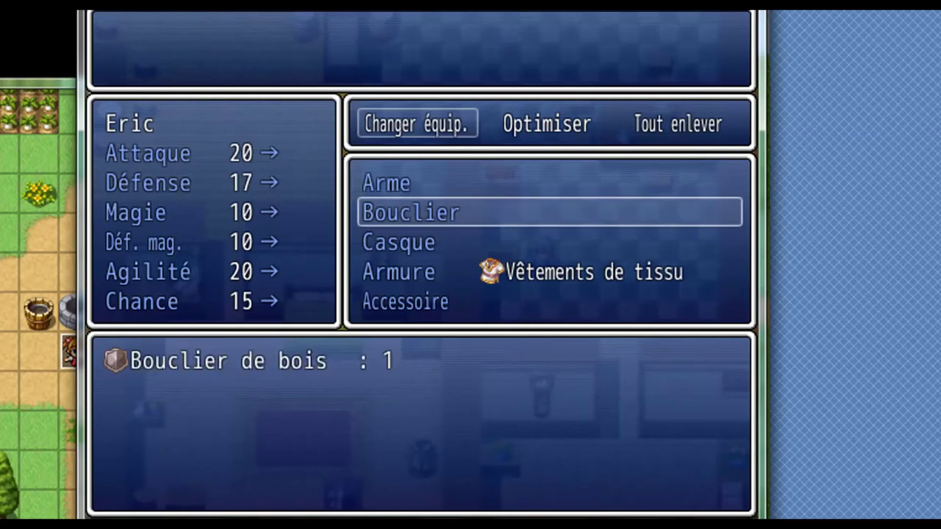
- Unequip the hero's Vêtements de tissu armour and return to the house map
{"action": "key", "text": "Down"}
{"action": "key", "text": "Down"}
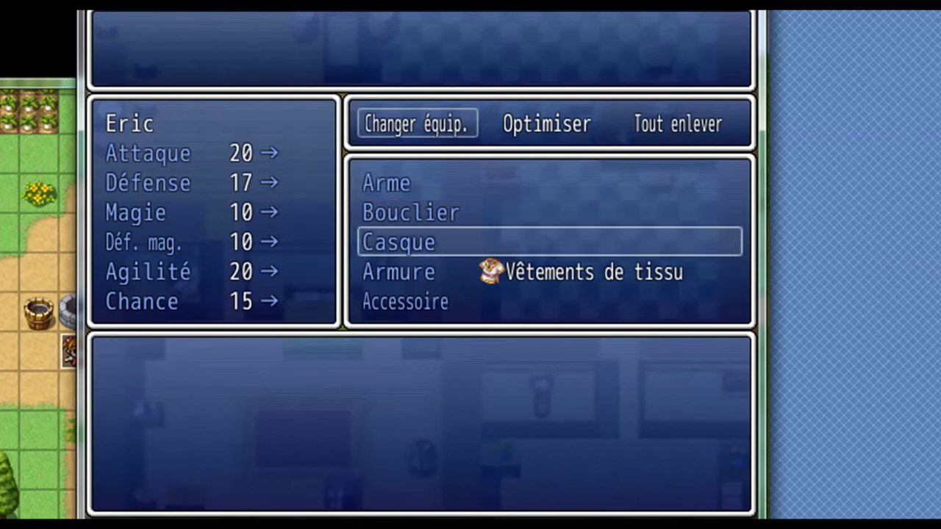
{"action": "key", "text": "Return"}
{"action": "key", "text": "Return"}
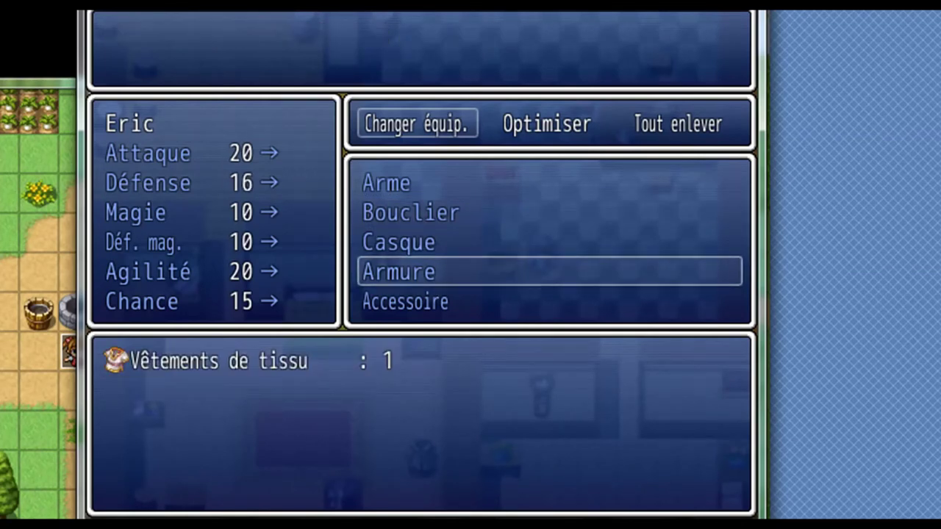
{"action": "key", "text": "Escape"}
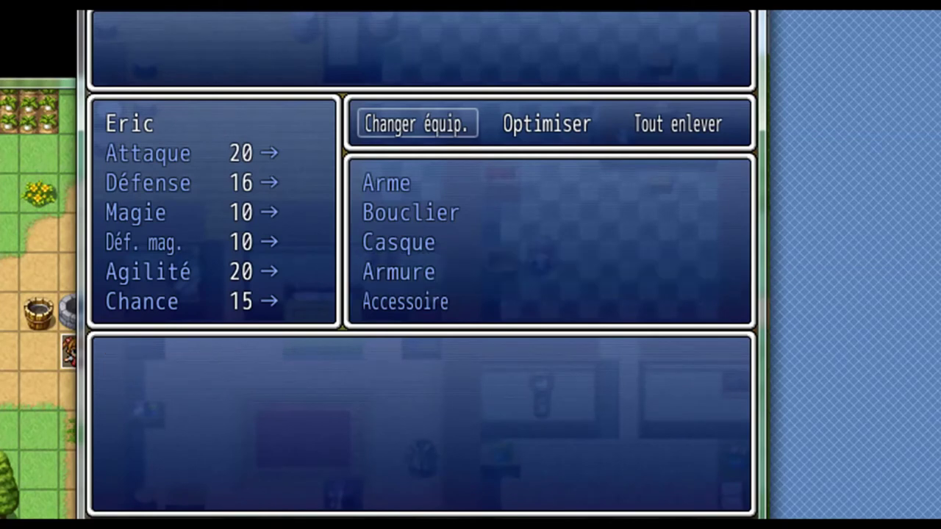
{"action": "key", "text": "Escape"}
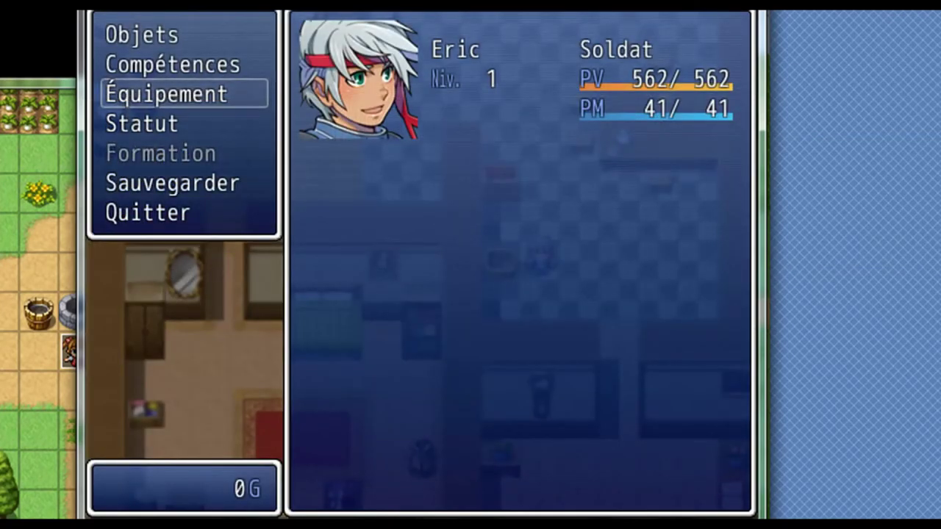
{"action": "key", "text": "Escape"}
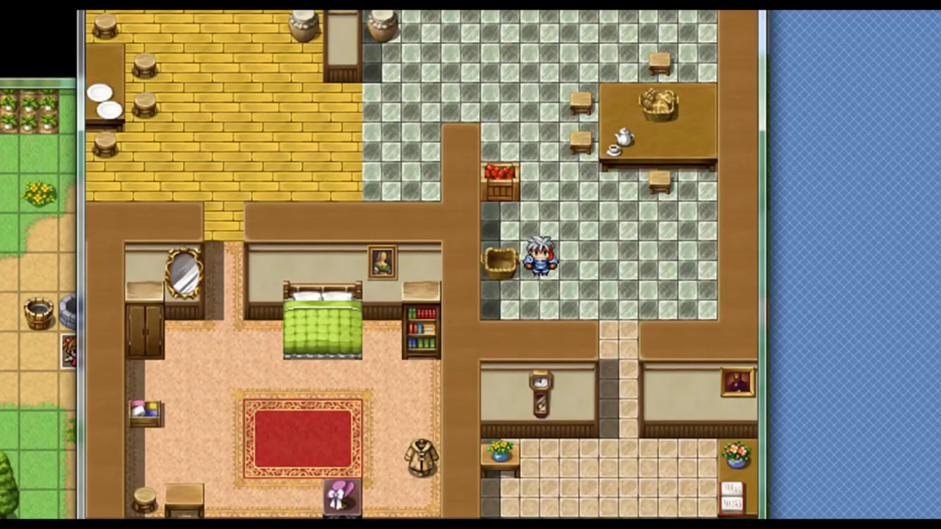
- Walk the hero through the hallway and out of the house onto the Village map
{"action": "key", "text": "Right"}
{"action": "key", "text": "Down"}
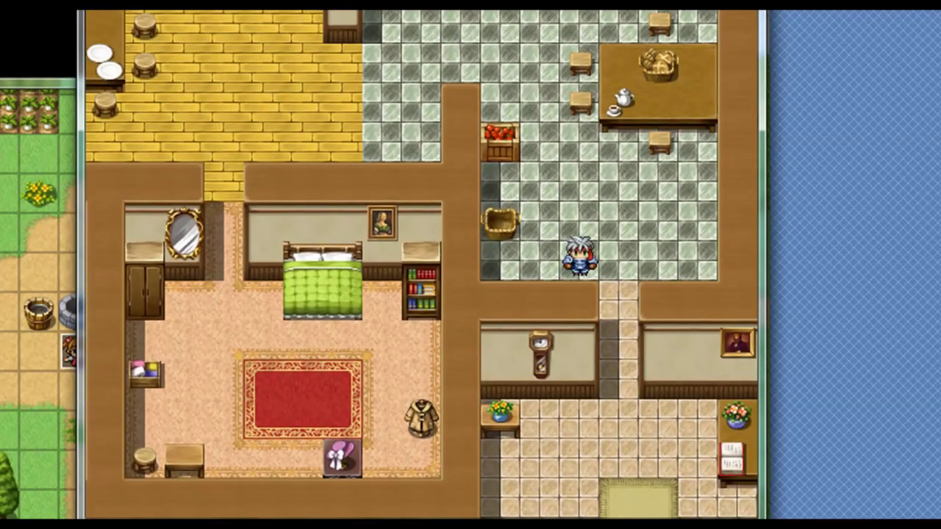
{"action": "key", "text": "Down"}
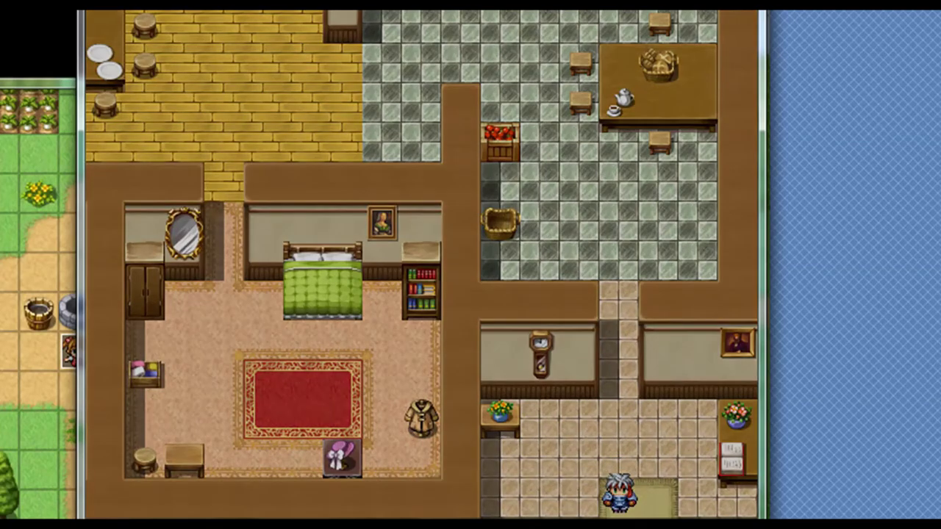
{"action": "key", "text": "Down"}
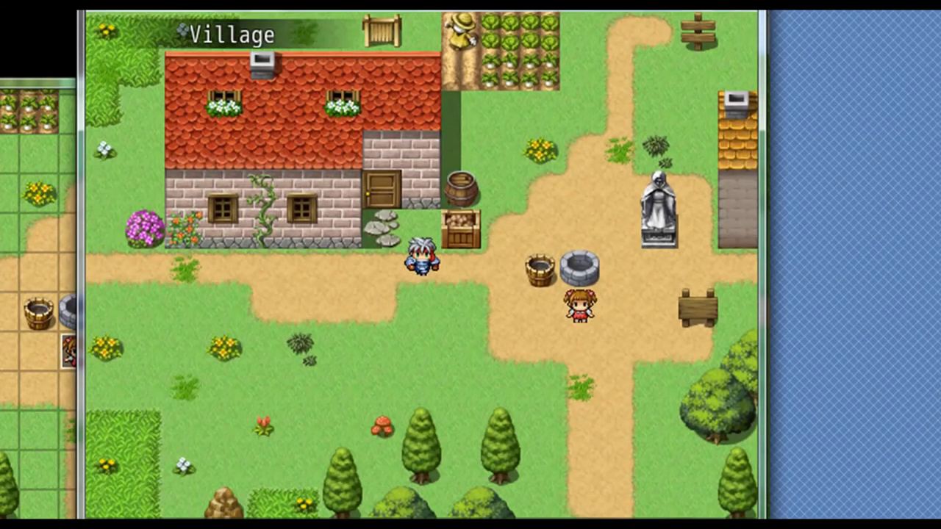